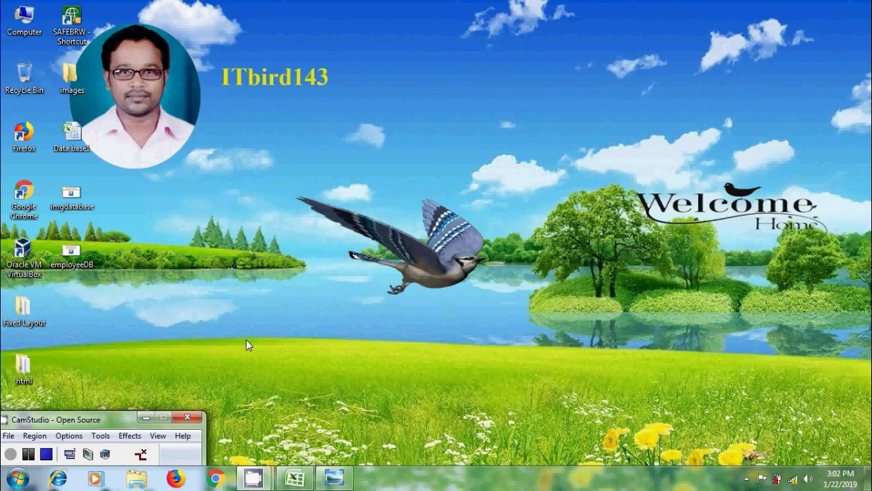
# Use the taskbar to try switching from Photo Viewer to the Data base1 Excel workbook.
pyautogui.click(334, 477)
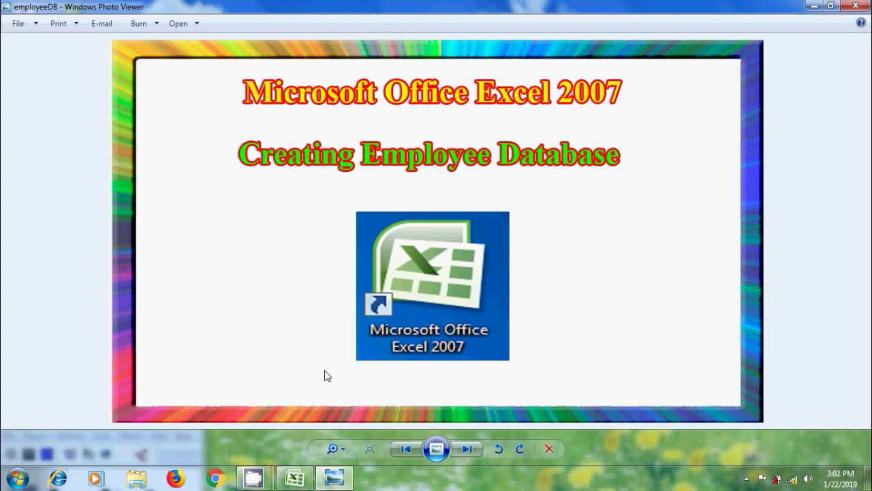
# Switch to Data base1, review the ID-Card block, and widen column F slightly.
pyautogui.click(294, 479)
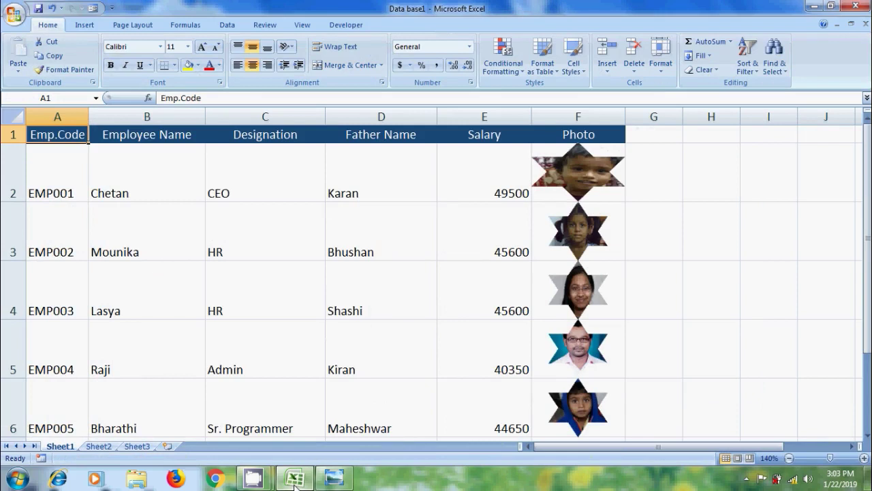
pyautogui.moveTo(867, 177); pyautogui.dragTo(867, 252)
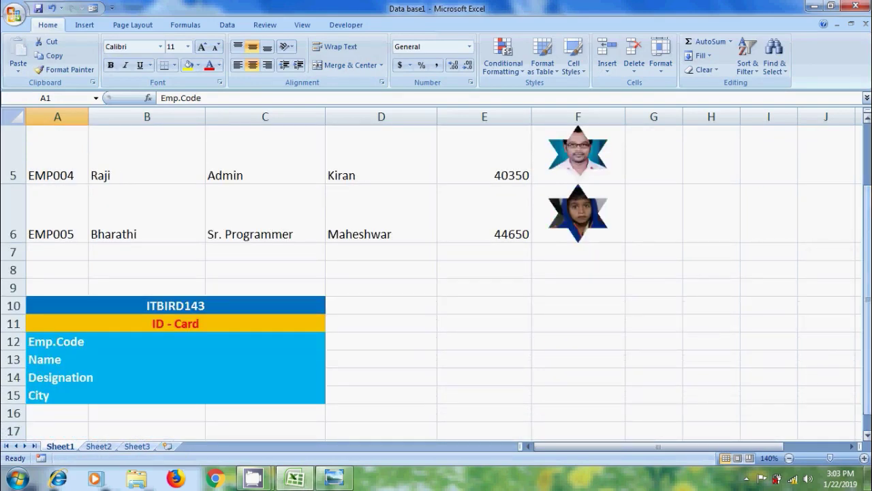
pyautogui.moveTo(867, 256); pyautogui.dragTo(867, 181)
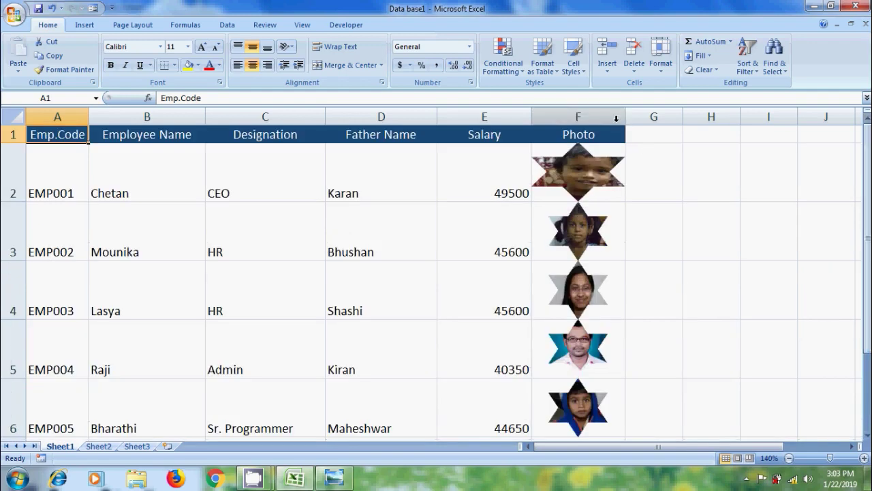
pyautogui.moveTo(626, 117); pyautogui.dragTo(634, 117)
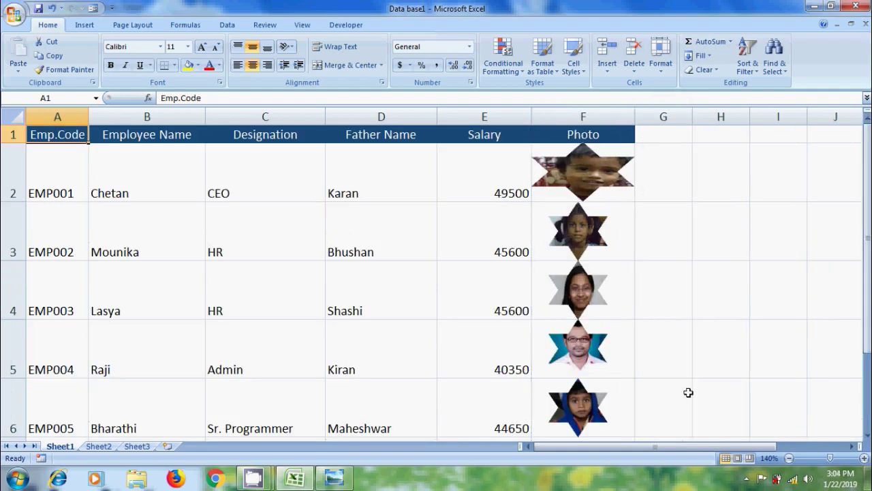
# Select the photo cells F2:F6 and define them as Id_Photo in Name Manager.
pyautogui.moveTo(625, 420); pyautogui.dragTo(610, 176)
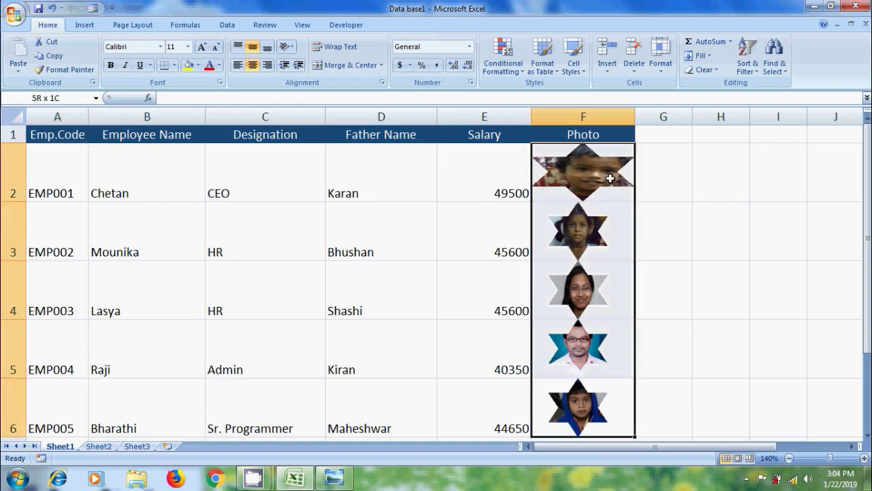
pyautogui.click(185, 24)
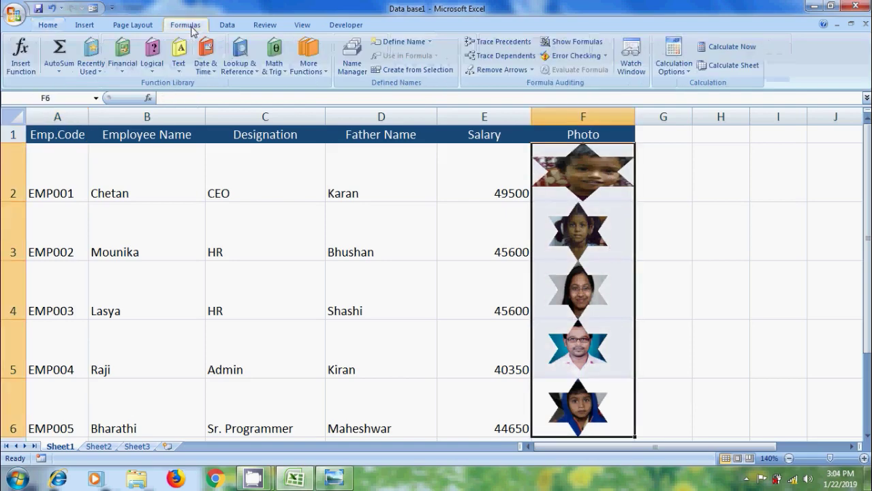
pyautogui.click(353, 58)
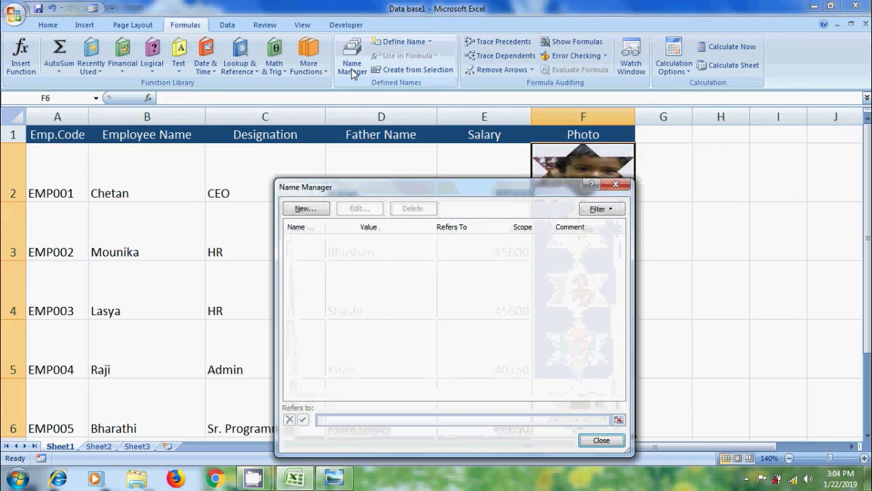
pyautogui.click(304, 208)
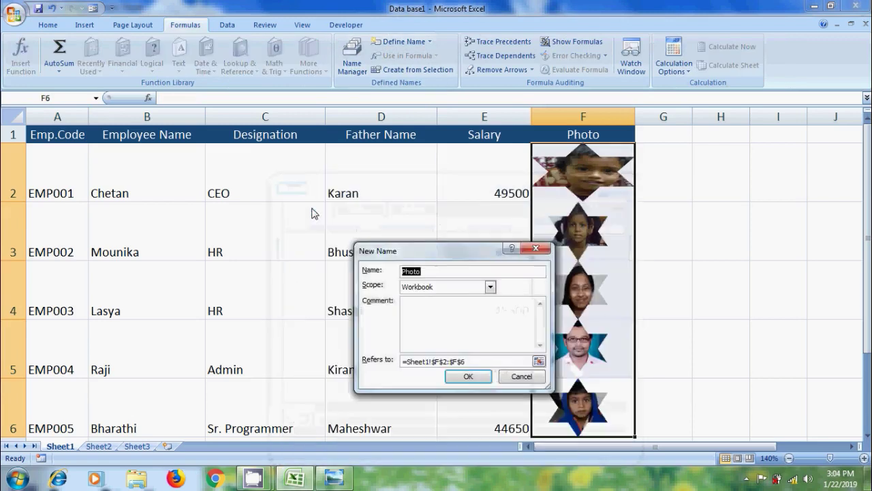
pyautogui.write('Id_Ph')
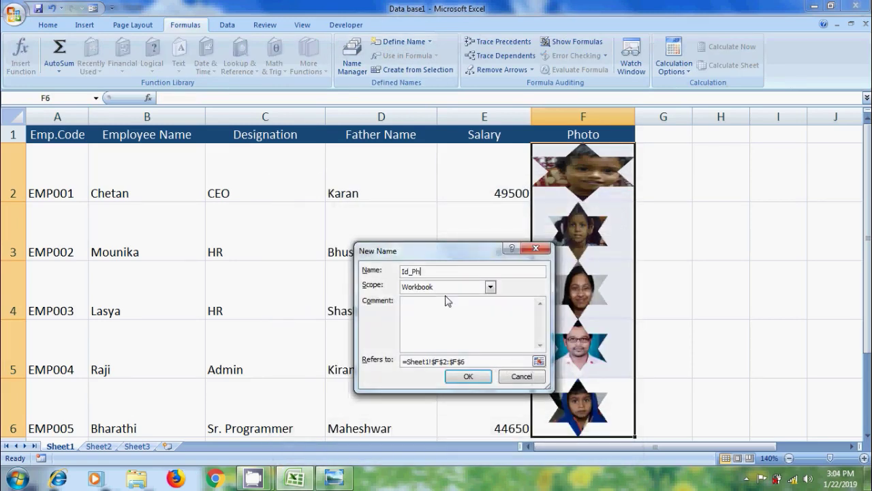
pyautogui.write('oto')
pyautogui.click(468, 376)
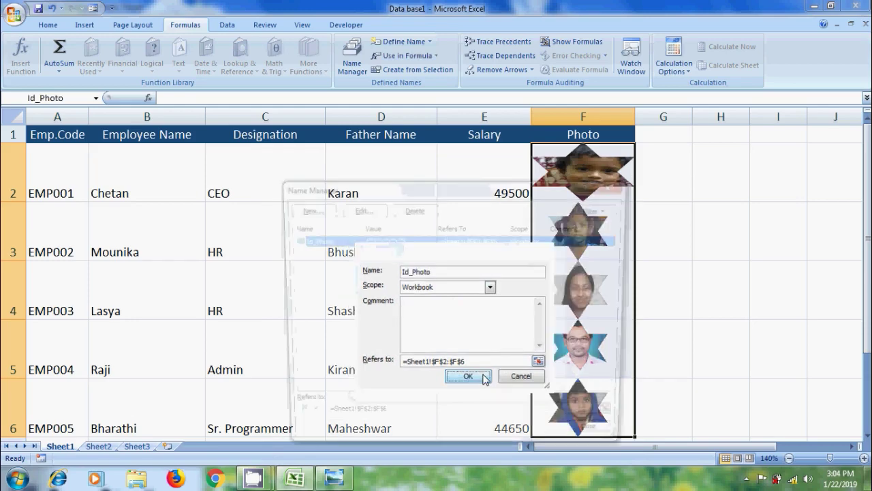
pyautogui.click(600, 440)
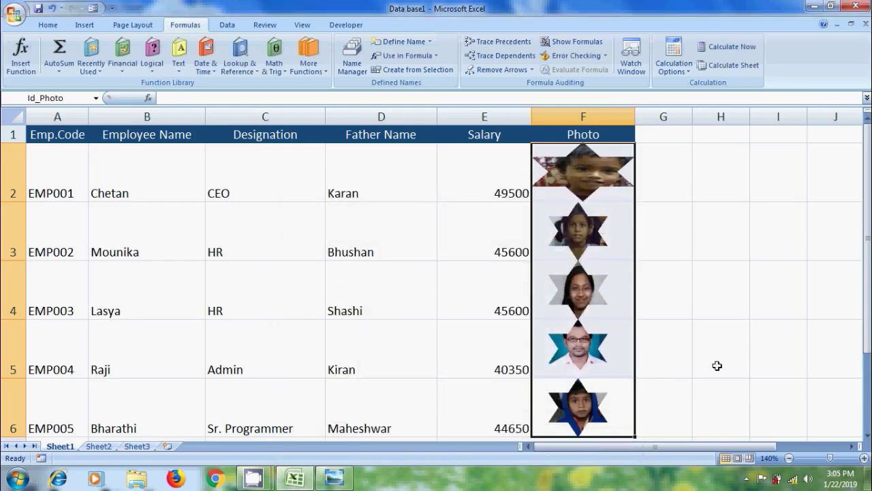
# Copy employee EMP005's photo cell F6.
pyautogui.click(612, 411)
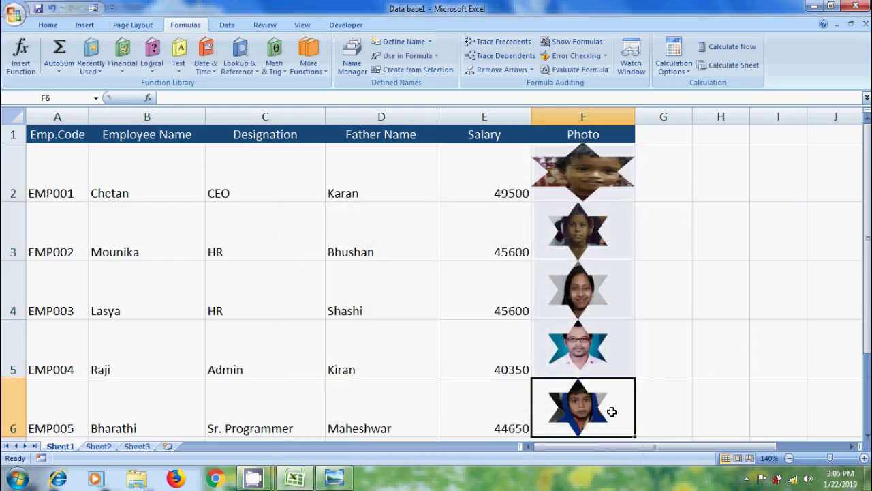
pyautogui.rightClick(612, 412)
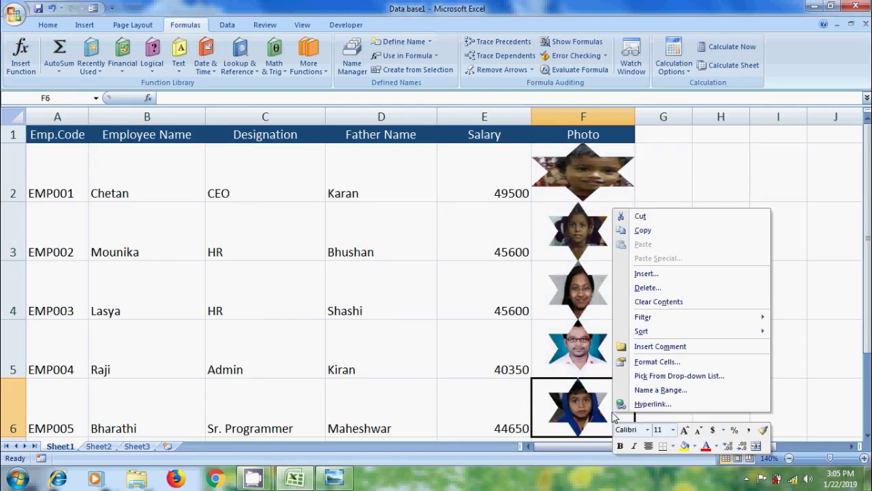
pyautogui.click(661, 233)
# Paste F6 as a linked picture at C12 on the ID card.
pyautogui.moveTo(867, 265); pyautogui.dragTo(868, 279)
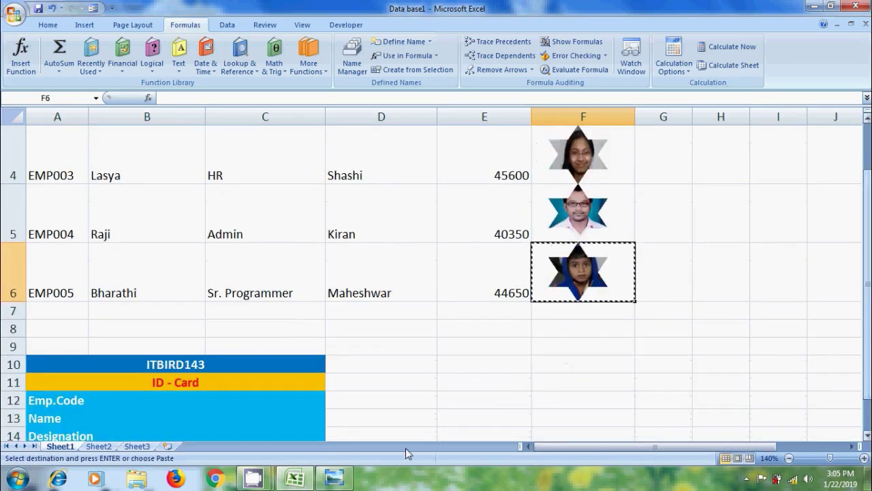
pyautogui.click(266, 400)
pyautogui.click(48, 25)
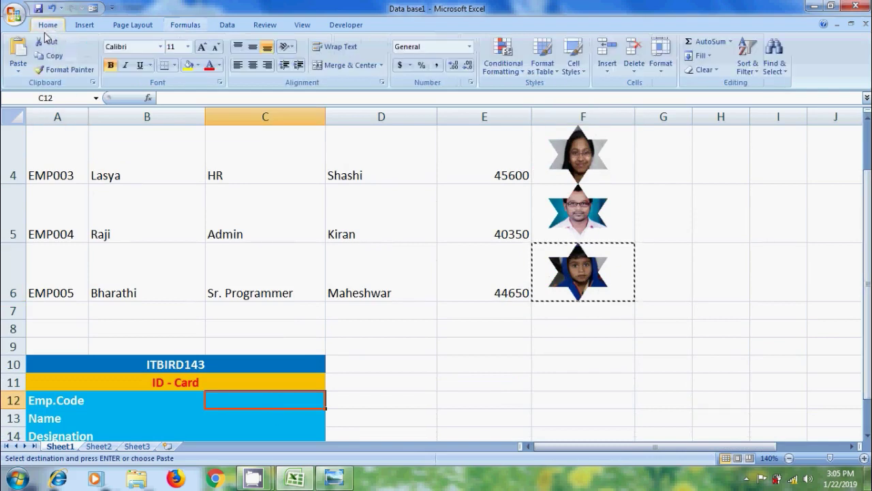
pyautogui.click(20, 70)
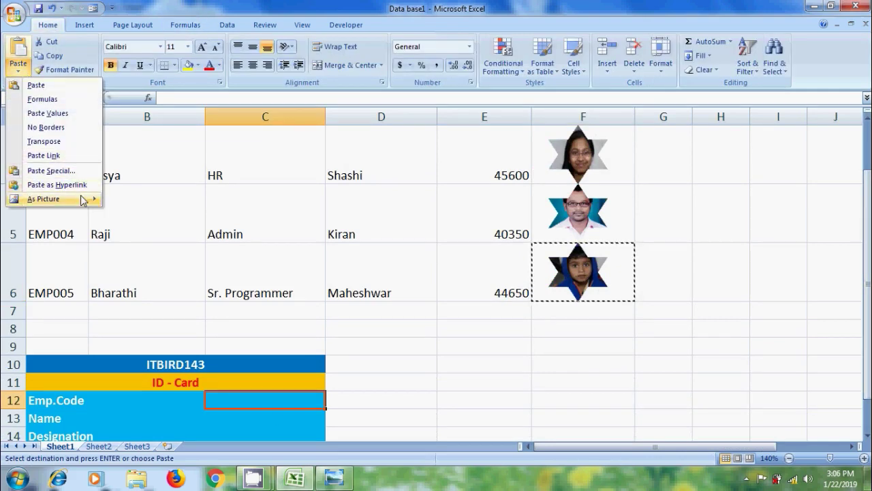
pyautogui.moveTo(51, 199)
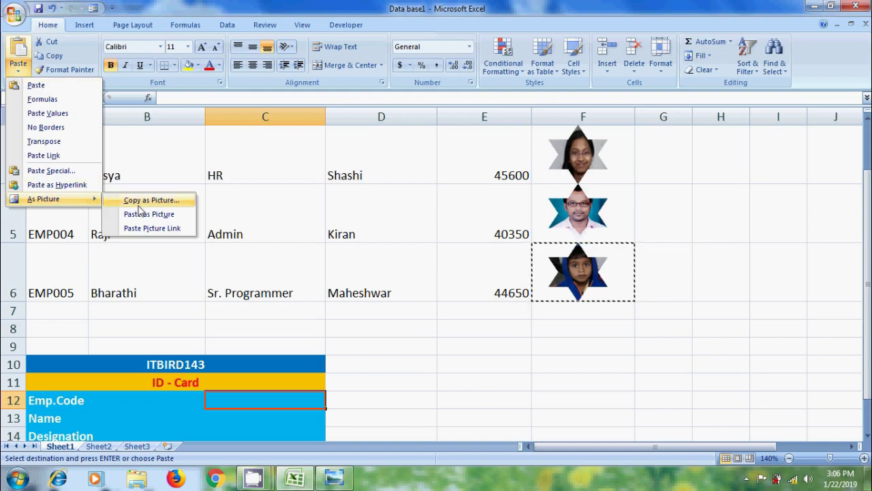
pyautogui.click(152, 228)
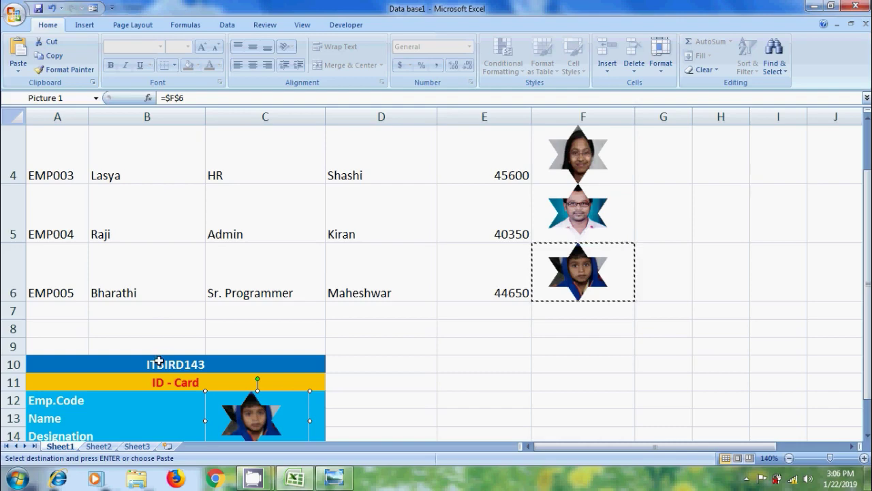
# Give B12 a List data validation with source =$A$3:$A$6.
pyautogui.click(147, 398)
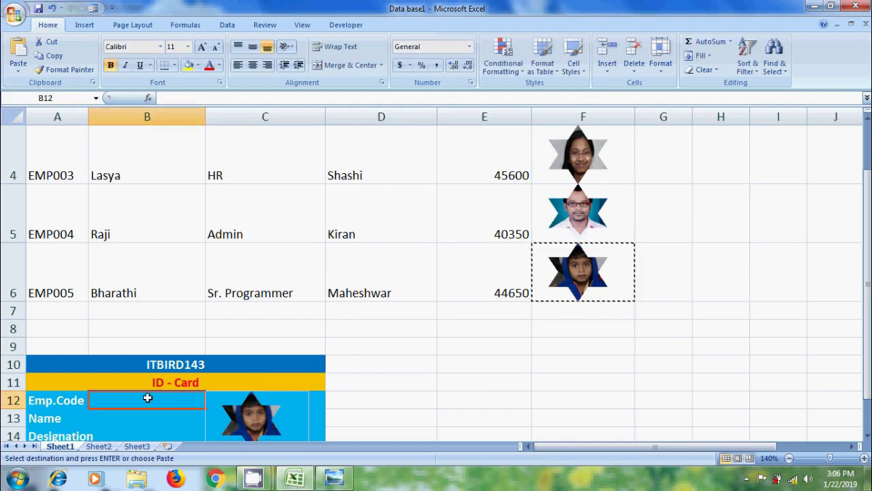
pyautogui.click(227, 24)
pyautogui.click(503, 71)
pyautogui.click(523, 84)
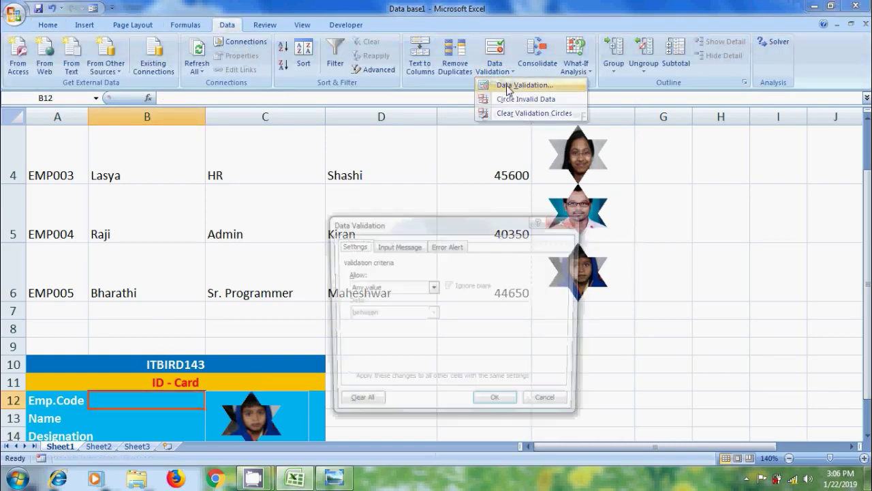
pyautogui.click(433, 286)
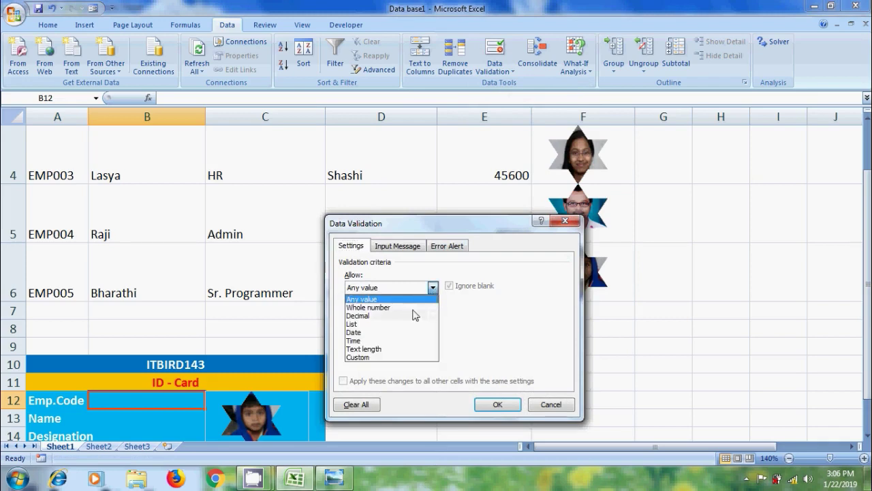
pyautogui.click(389, 329)
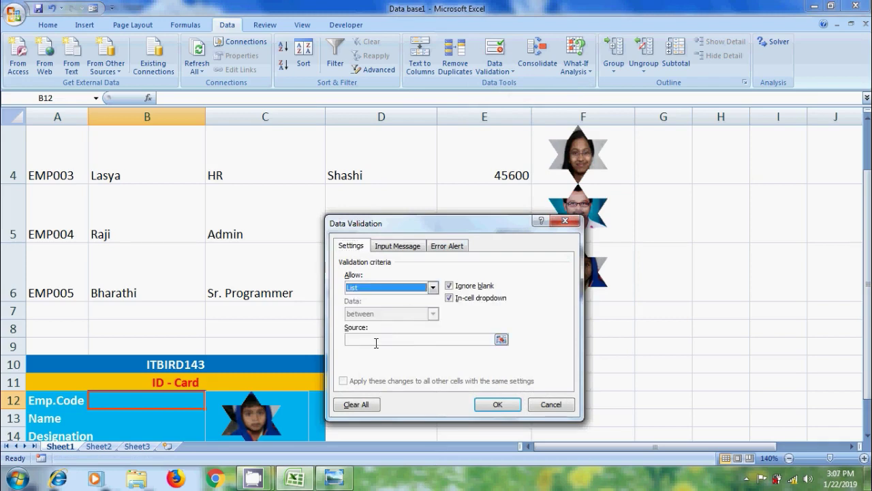
pyautogui.click(376, 342)
pyautogui.click(75, 281)
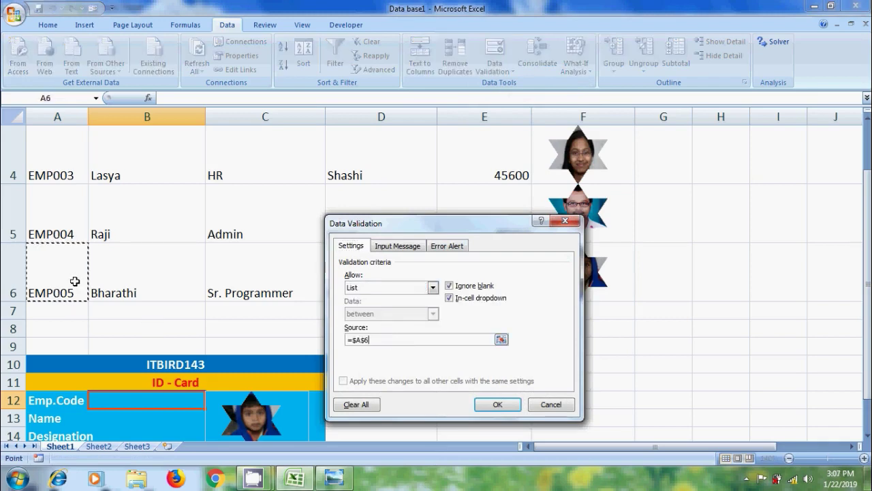
pyautogui.moveTo(75, 281); pyautogui.dragTo(81, 117)
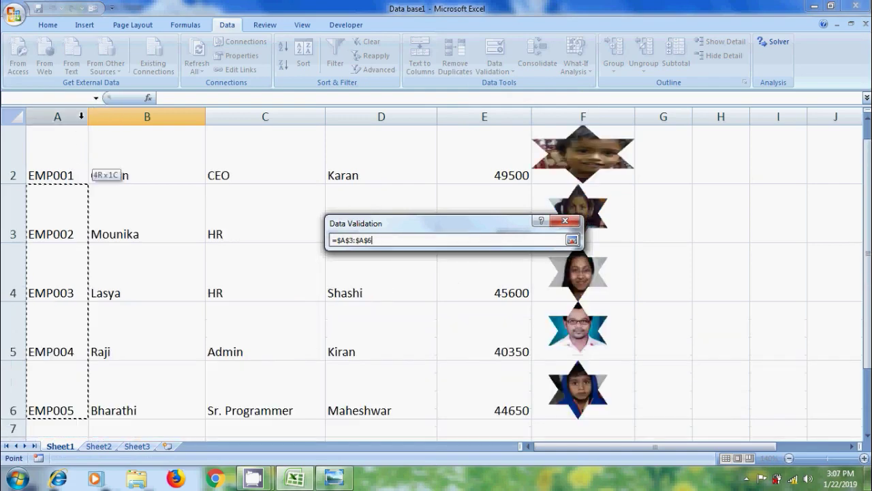
# Confirm the B12 validation and choose employee code EMP002 from its drop-down.
pyautogui.click(505, 402)
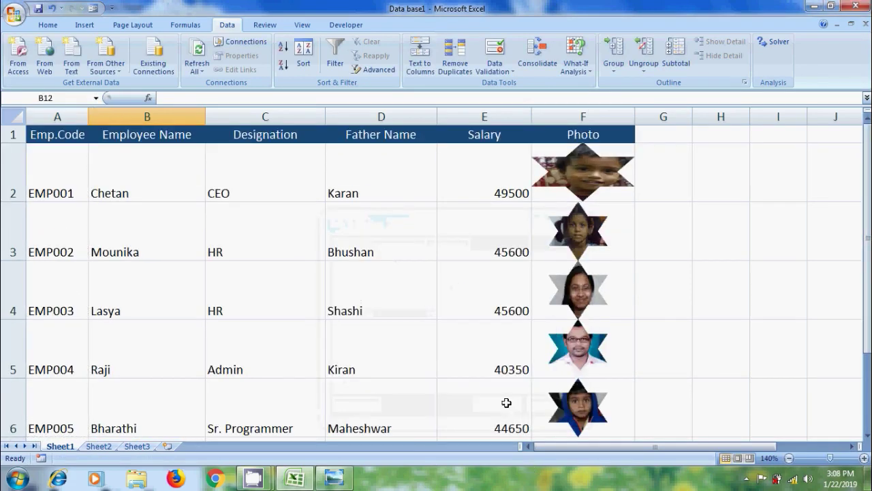
pyautogui.scroll(-2, 507, 403)
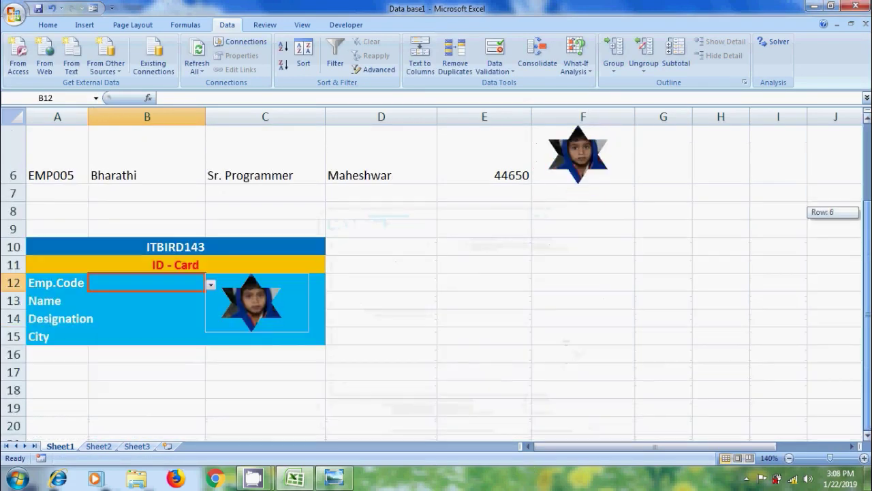
pyautogui.click(211, 285)
pyautogui.click(175, 309)
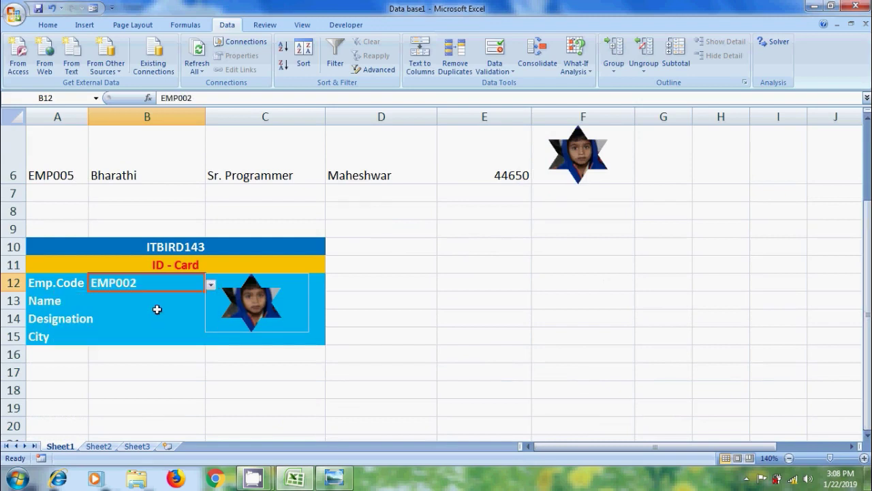
# With the card picture selected, open the Id_Photo name for editing in Name Manager.
pyautogui.click(249, 310)
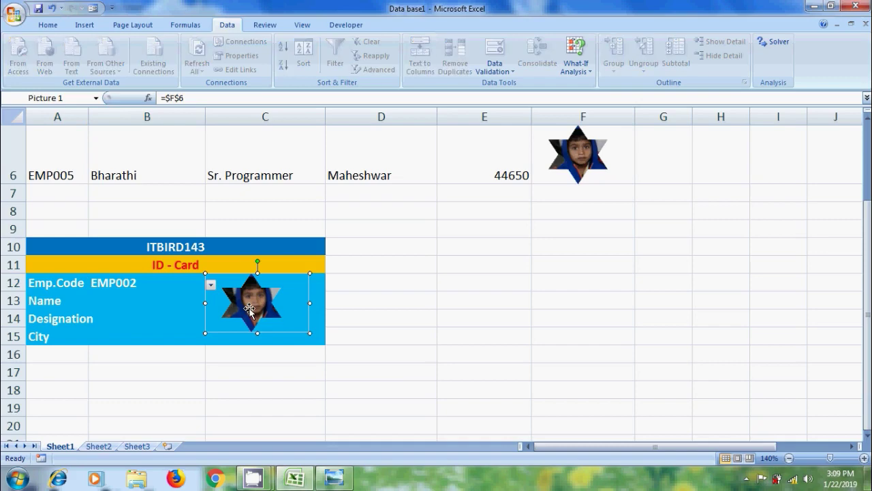
pyautogui.click(183, 25)
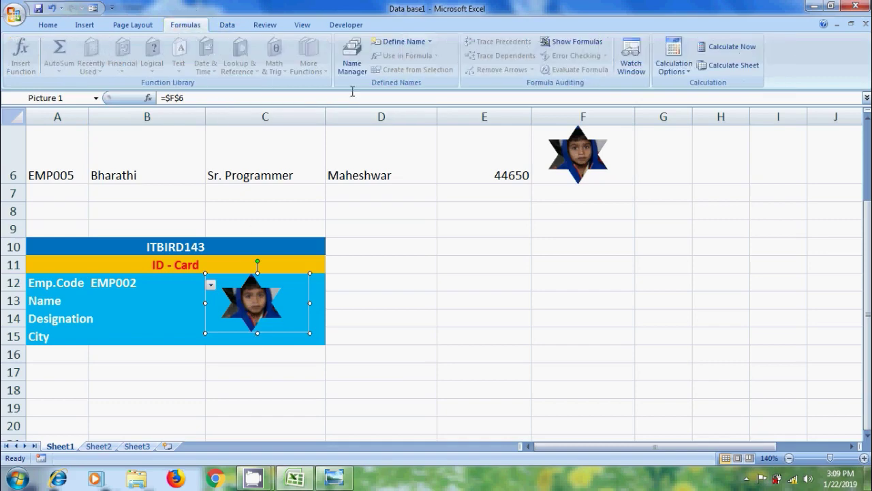
pyautogui.click(352, 67)
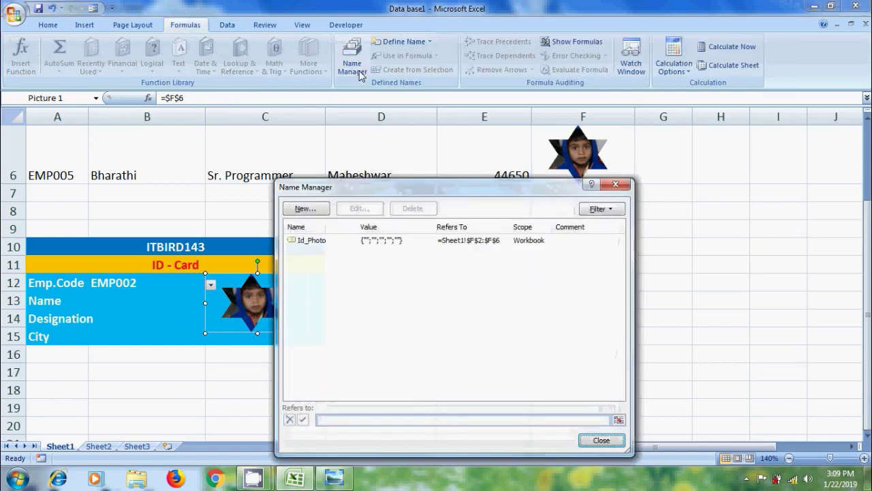
pyautogui.click(320, 242)
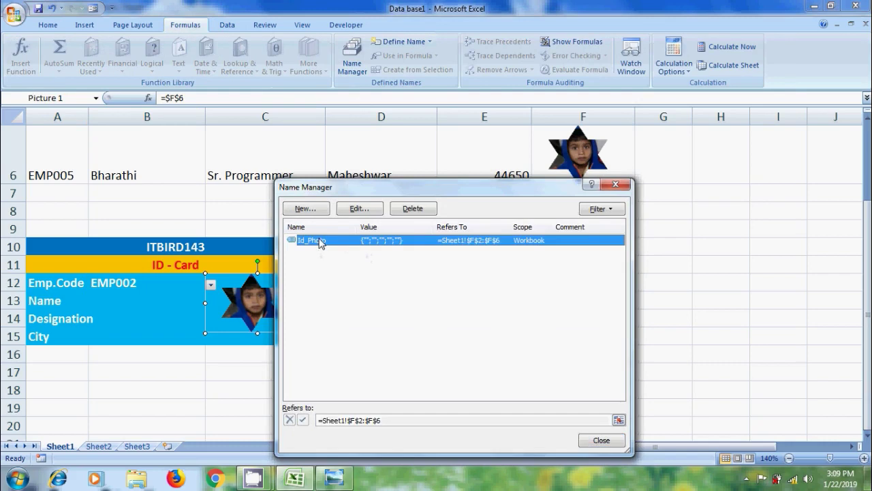
pyautogui.click(364, 209)
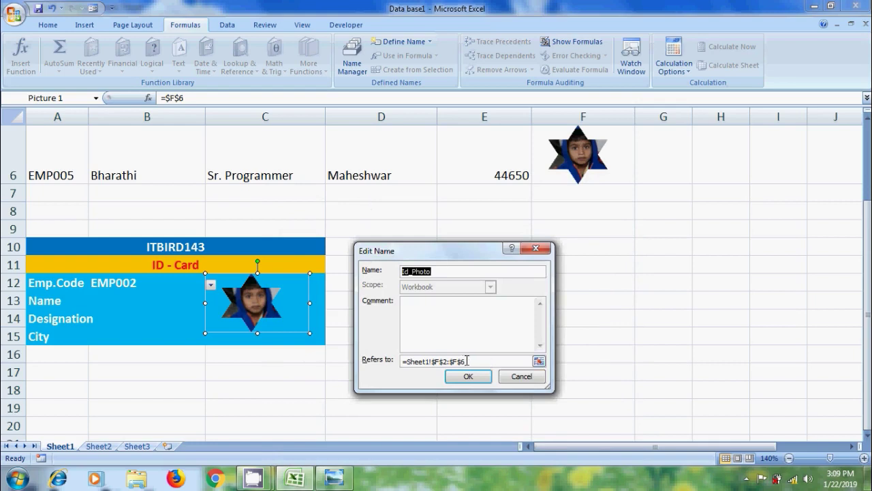
# Replace Id_Photo's reference with =INDEX(Sheet1!$F$2:$F$6, as the formula start.
pyautogui.moveTo(468, 361); pyautogui.dragTo(389, 357)
pyautogui.press('BackSpace')
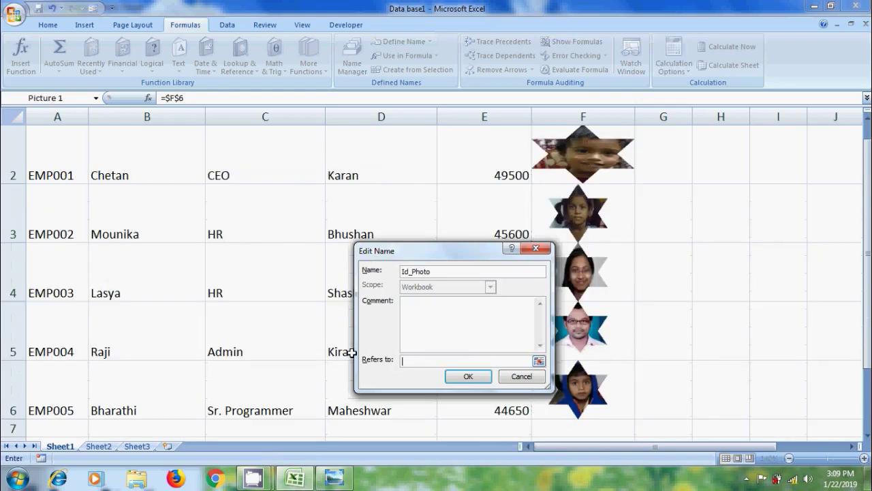
pyautogui.write('=ind')
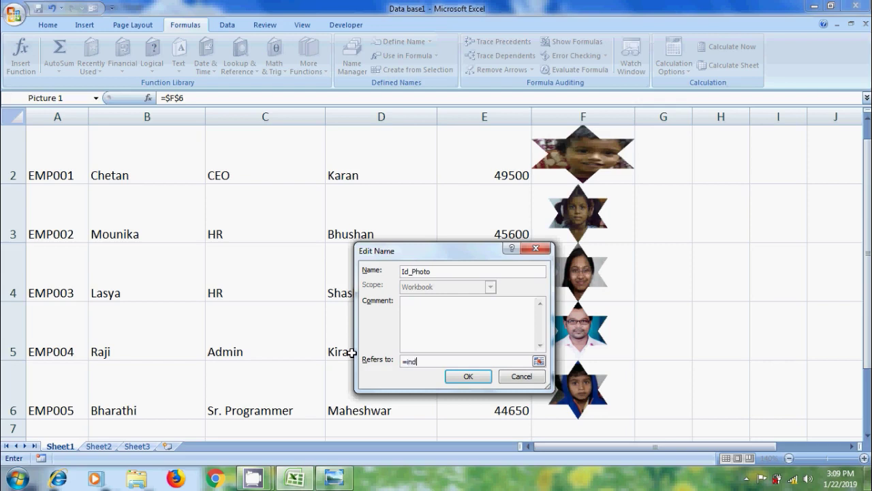
pyautogui.write('ex(')
pyautogui.moveTo(620, 410); pyautogui.dragTo(603, 152)
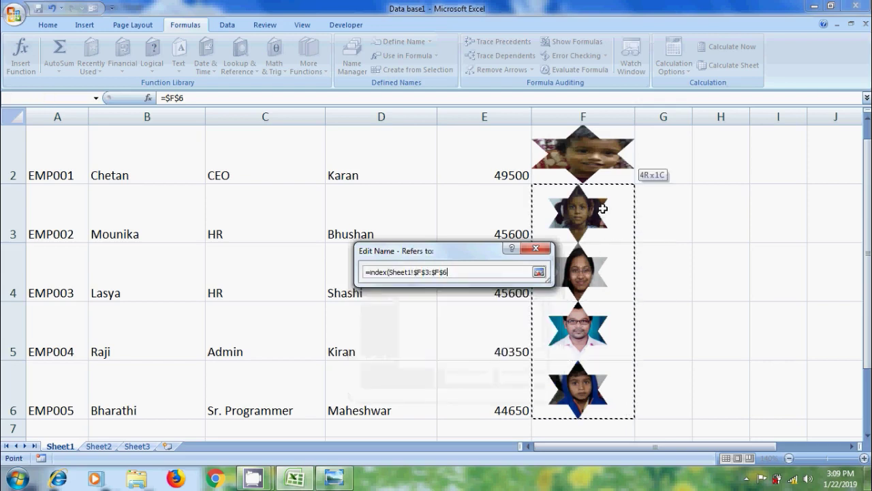
pyautogui.write(',')
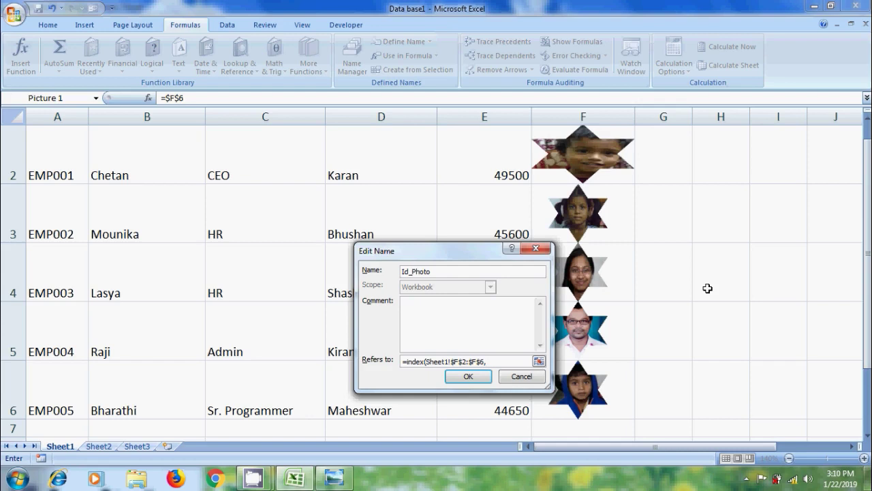
# Add MATCH(Sheet1!$B$12,Sheet1!$A$2:$A$6 as the INDEX row argument.
pyautogui.write('ma')
pyautogui.write('tch(')
pyautogui.moveTo(867, 238); pyautogui.dragTo(867, 266)
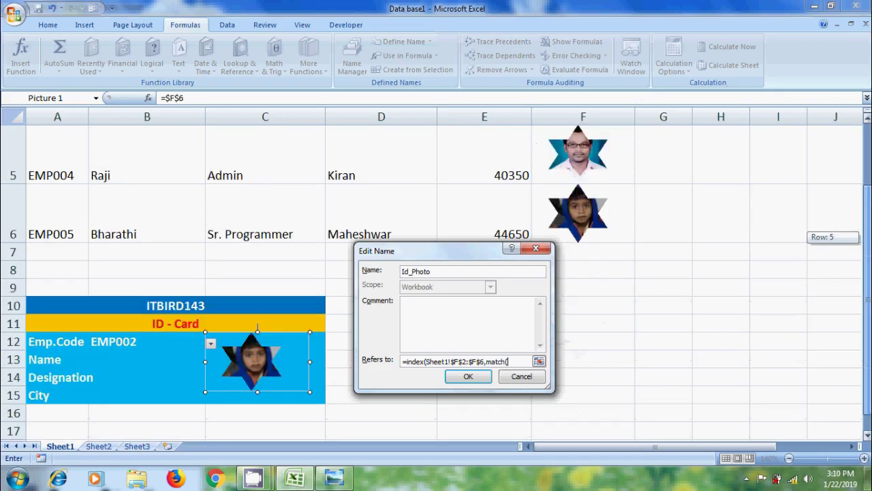
pyautogui.click(119, 284)
pyautogui.write(',match(Sheet1!$B$12,')
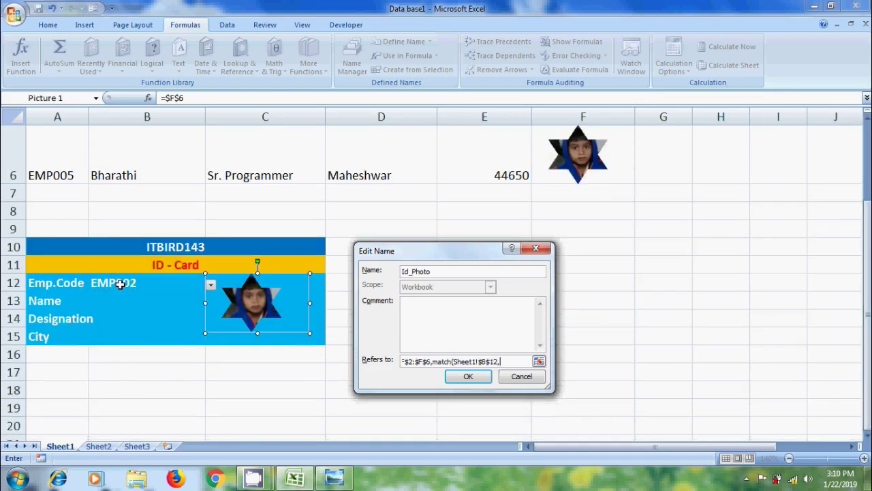
pyautogui.moveTo(63, 176)
pyautogui.mouseDown()
pyautogui.moveTo(61, 119)
pyautogui.moveTo(67, 145)
pyautogui.mouseUp()
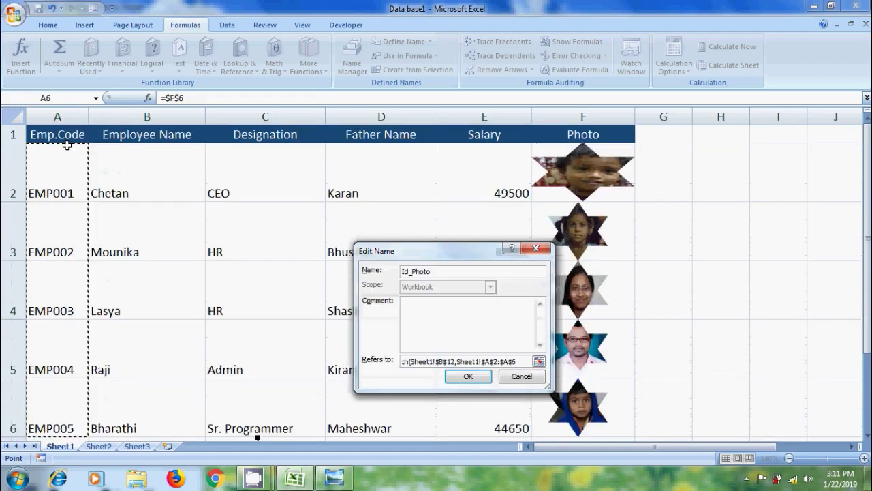
# Close the formula's parentheses, save the Id_Photo definition, and return to the ID card.
pyautogui.write(')')
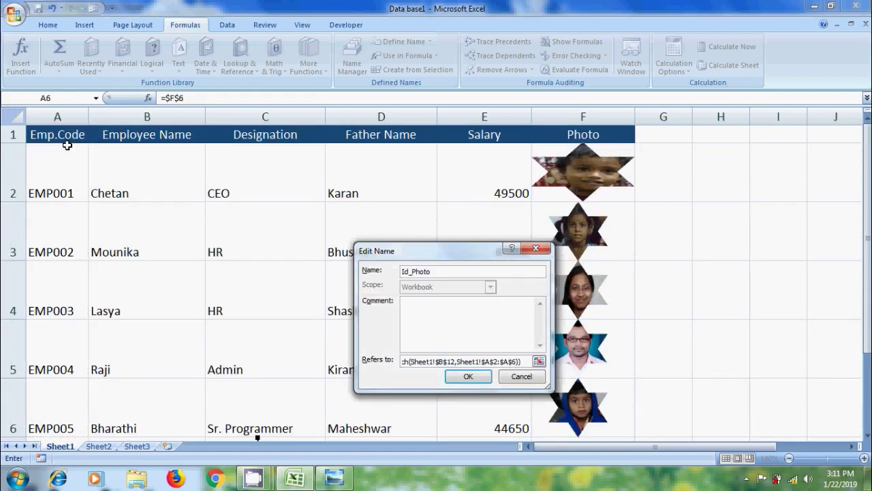
pyautogui.click(468, 376)
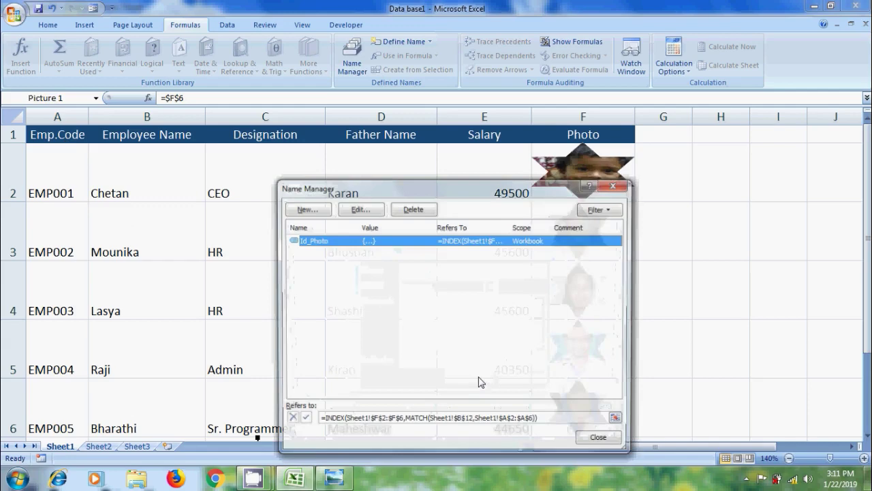
pyautogui.click(601, 440)
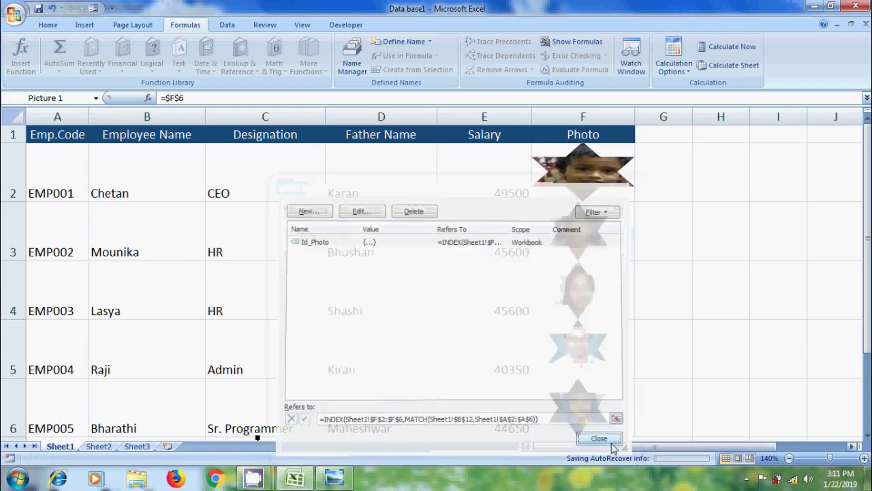
pyautogui.scroll(-1, 191, 375)
pyautogui.scroll(-1, 191, 375)
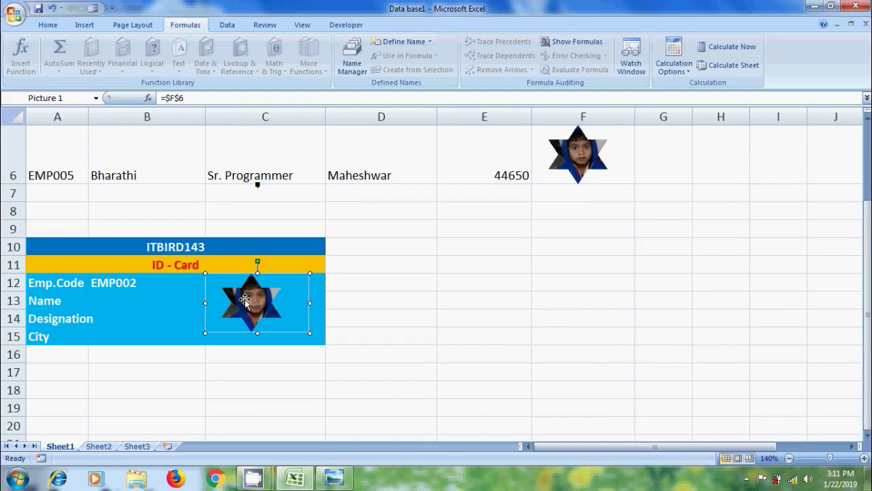
# Change the card picture's link formula from =$F$6 to =Id_Photo.
pyautogui.click(204, 98)
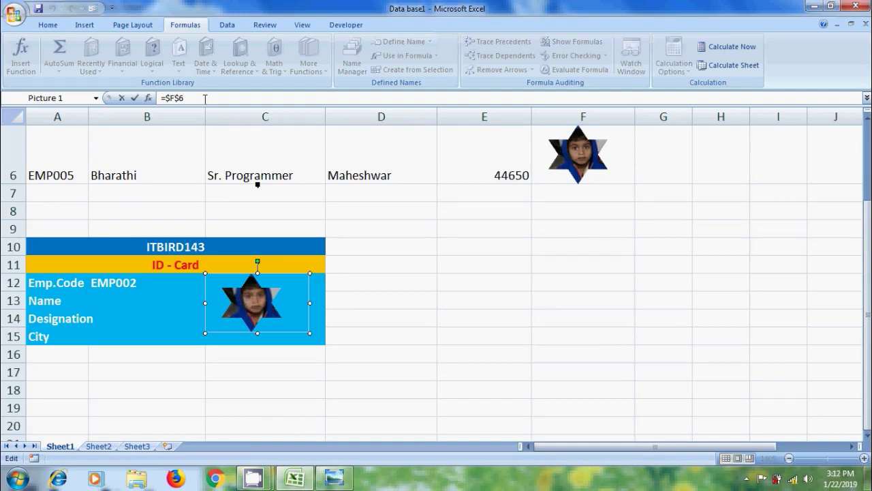
pyautogui.press('BackSpace')
pyautogui.press('BackSpace')
pyautogui.press('BackSpace')
pyautogui.press('BackSpace')
pyautogui.write('Id')
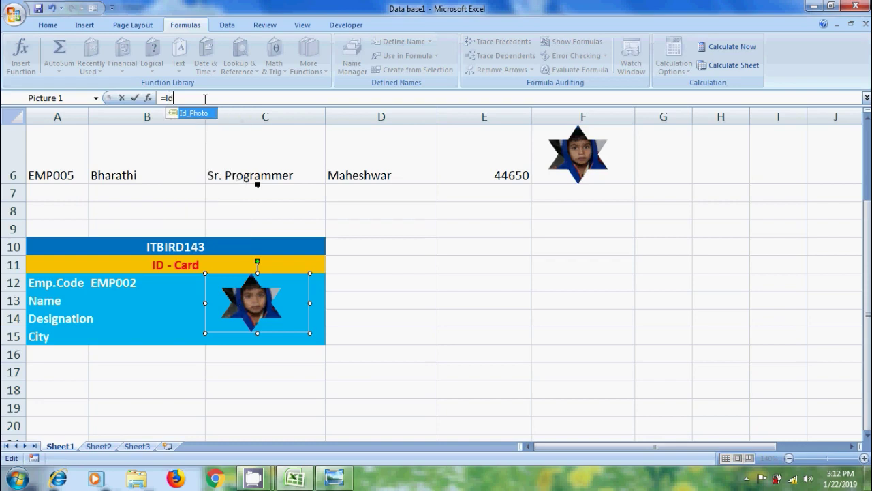
pyautogui.doubleClick(205, 113)
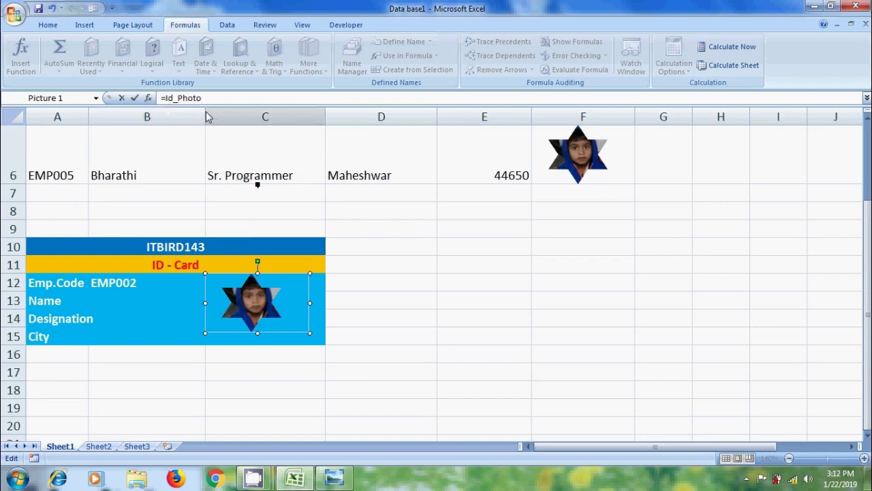
pyautogui.press('Return')
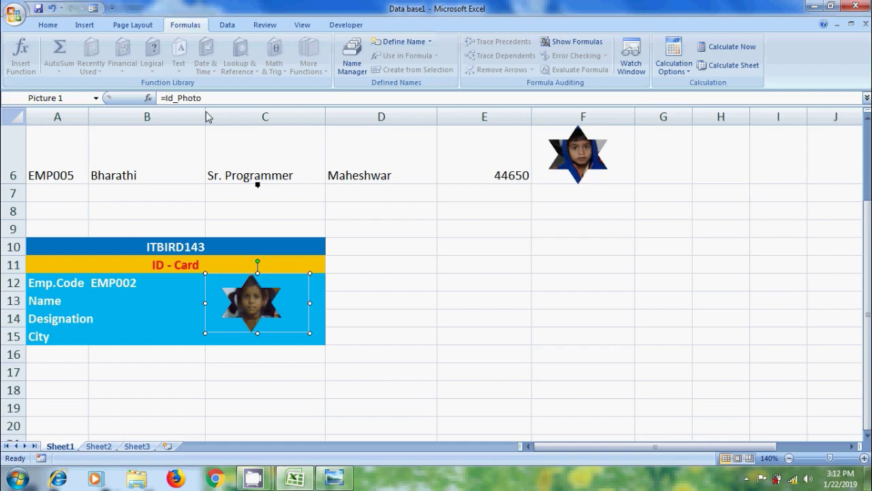
# Enter =VLOOKUP(B12,A2:E6,2,0) in B13 so the card shows Mounika.
pyautogui.click(121, 300)
pyautogui.write('=v')
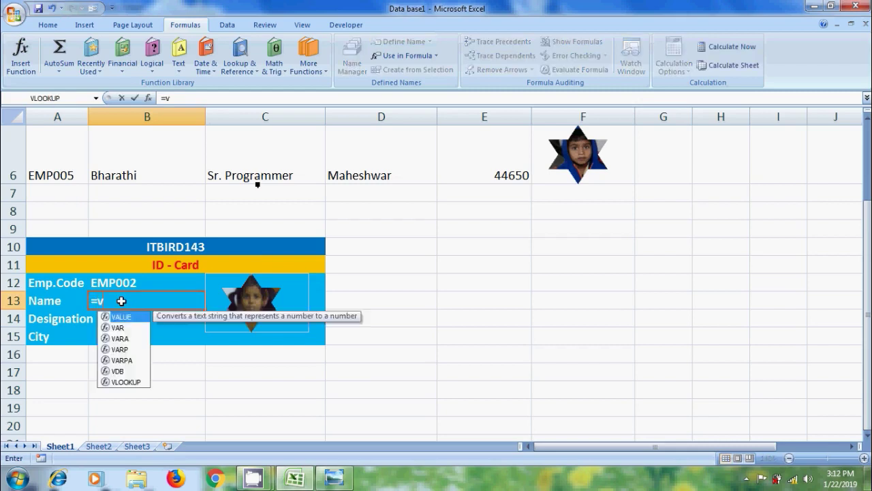
pyautogui.write('look')
pyautogui.doubleClick(128, 317)
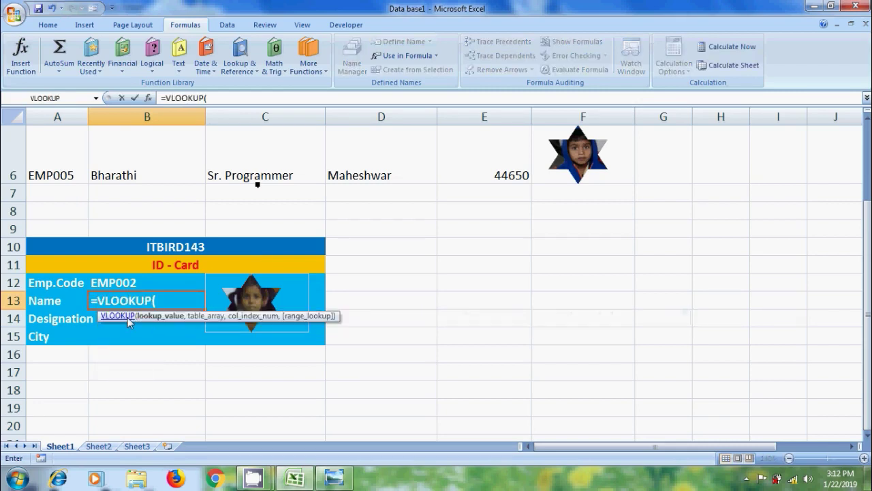
pyautogui.click(141, 282)
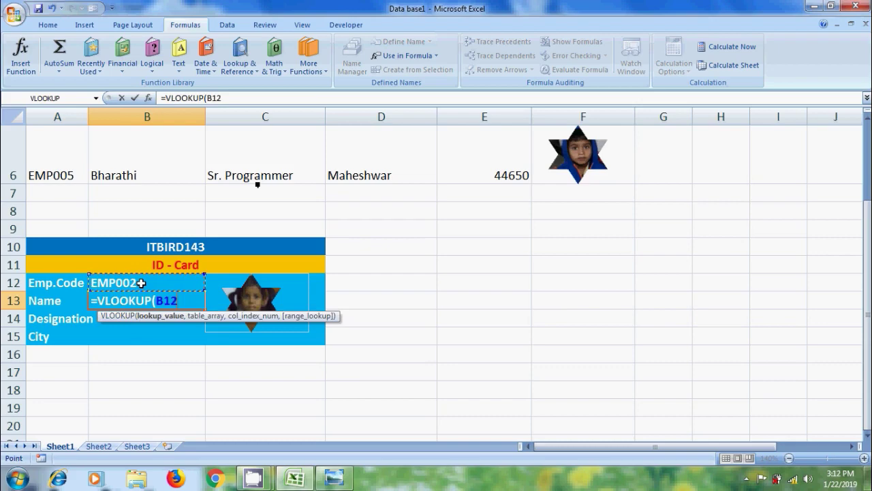
pyautogui.write(',')
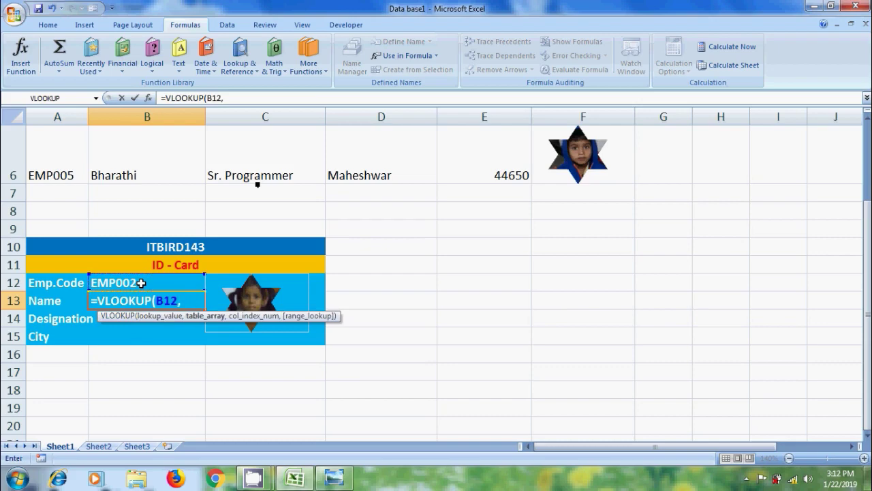
pyautogui.moveTo(867, 272); pyautogui.dragTo(867, 235)
pyautogui.moveTo(55, 175)
pyautogui.mouseDown()
pyautogui.moveTo(423, 379)
pyautogui.moveTo(459, 407)
pyautogui.mouseUp()
pyautogui.write(',')
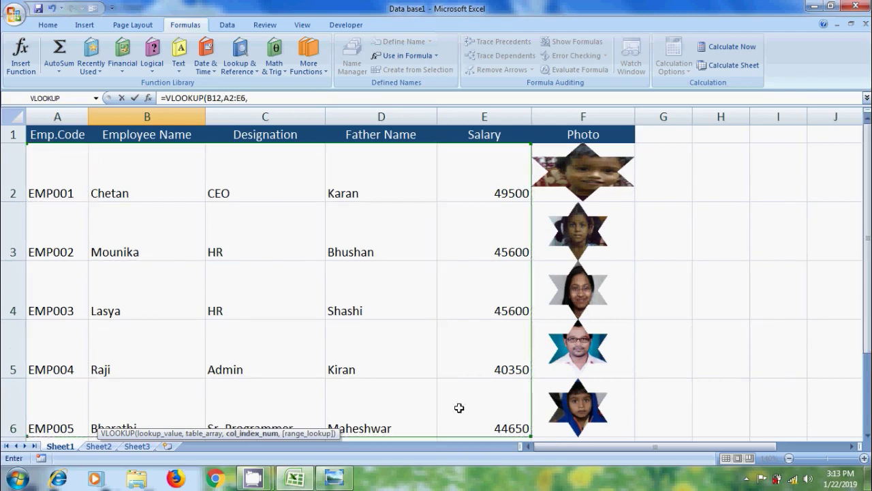
pyautogui.write('2')
pyautogui.write(',0')
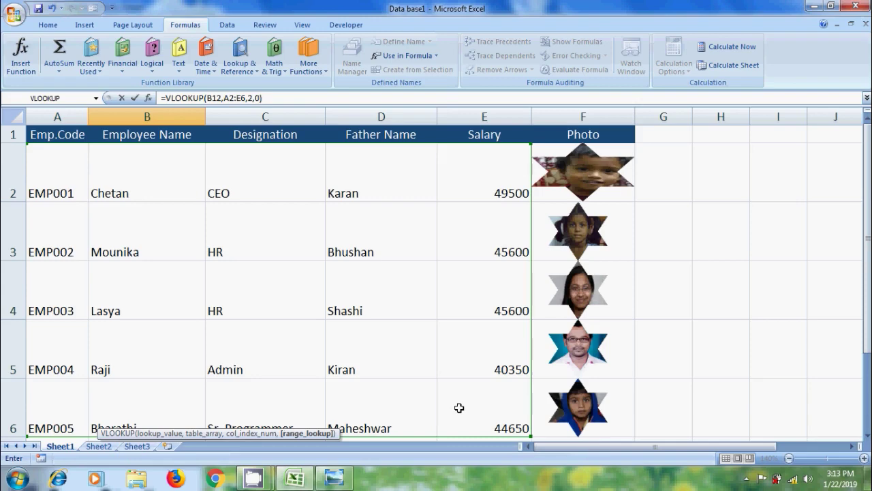
pyautogui.press('Return')
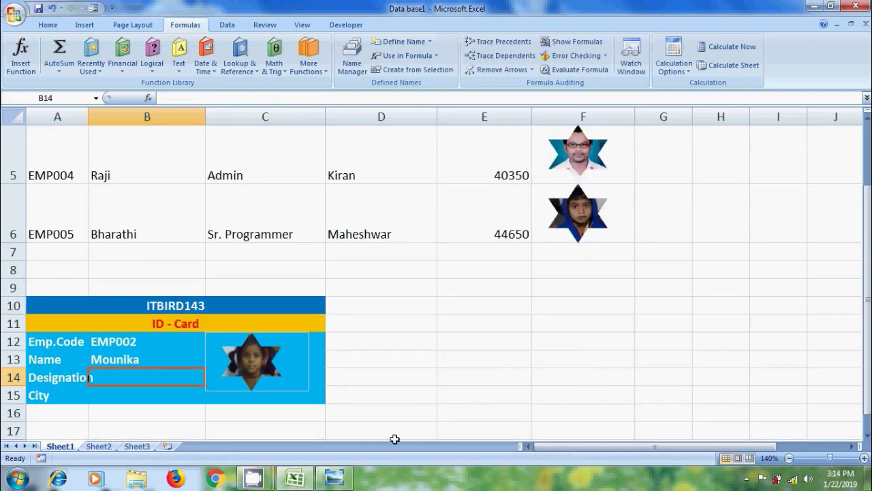
# Enter =VLOOKUP(B12,A2:E6,3,0) in B14 so the card's Designation shows HR.
pyautogui.write('=')
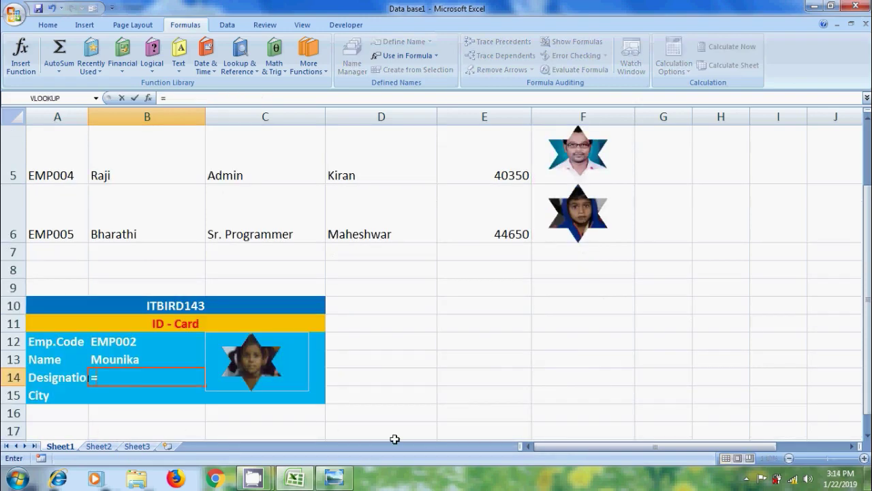
pyautogui.write('vlo')
pyautogui.doubleClick(132, 394)
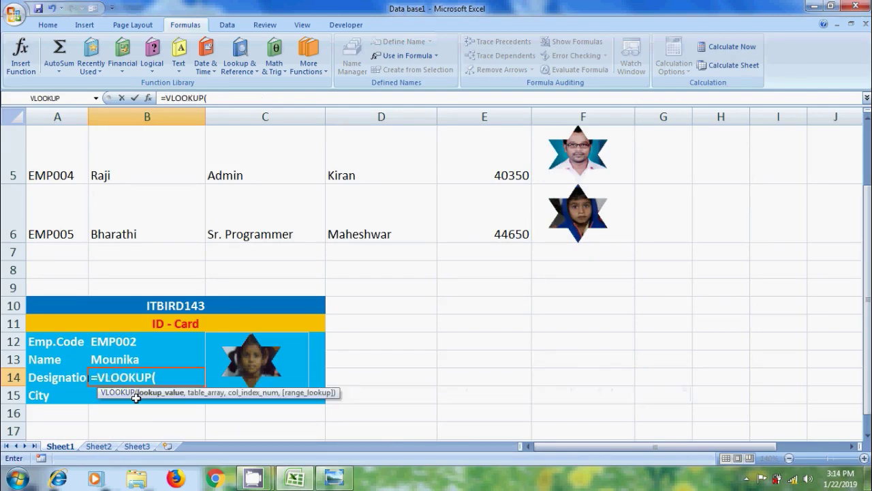
pyautogui.click(137, 344)
pyautogui.write(',')
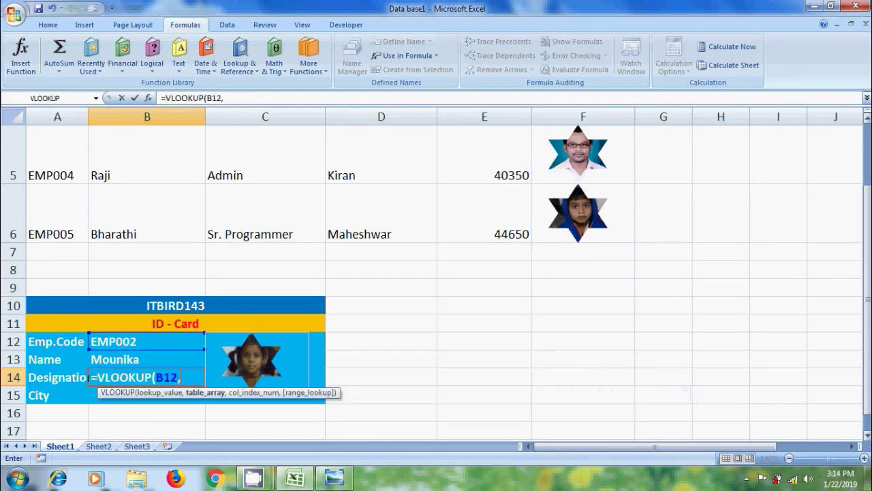
pyautogui.scroll(2, 137, 344)
pyautogui.click(48, 176)
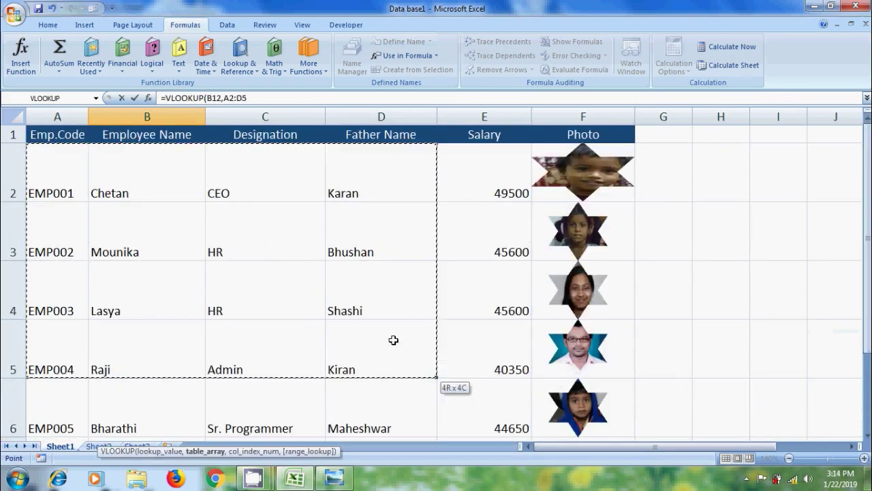
pyautogui.moveTo(48, 176); pyautogui.dragTo(468, 387)
pyautogui.write(',3,')
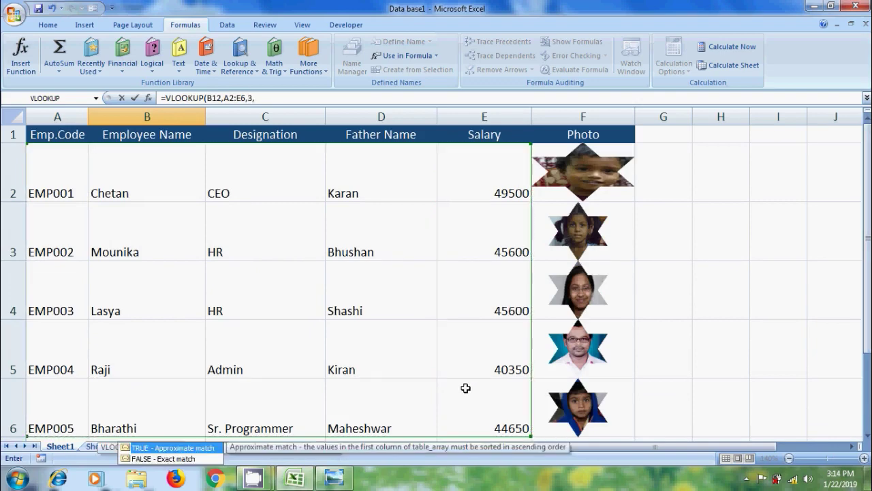
pyautogui.write('0')
pyautogui.press('Return')
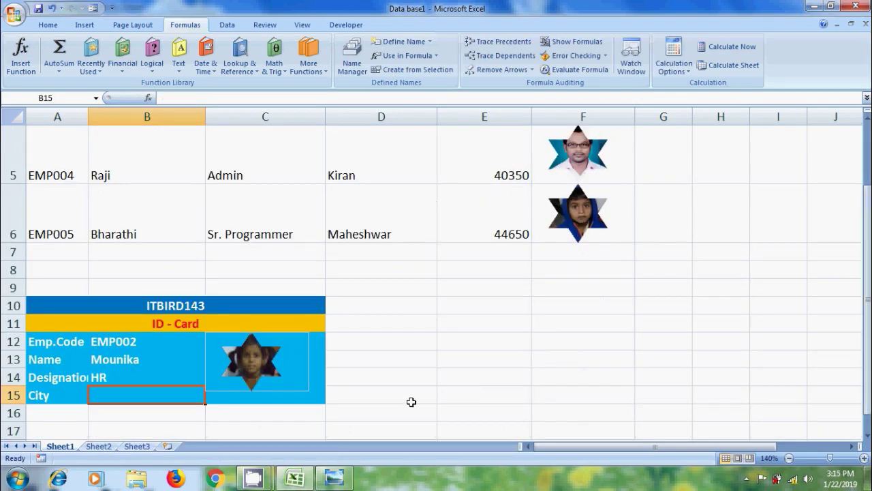
pyautogui.moveTo(867, 329); pyautogui.dragTo(867, 325)
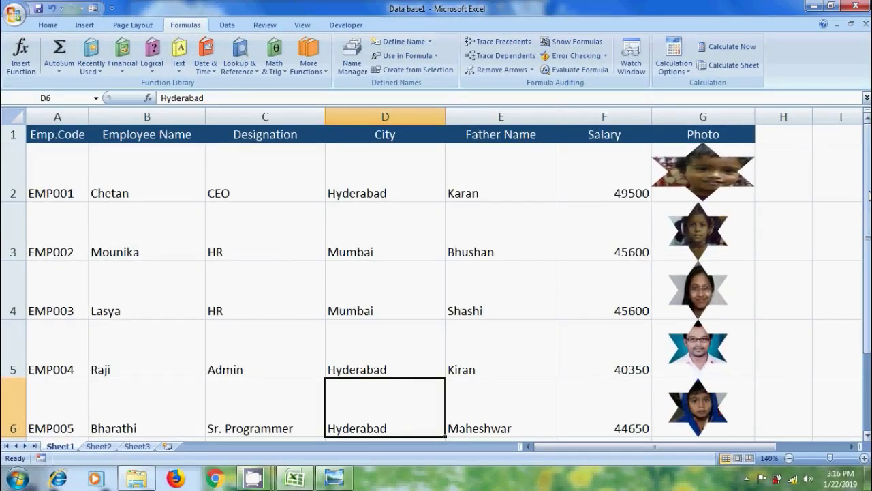
pyautogui.moveTo(870, 195); pyautogui.dragTo(870, 204)
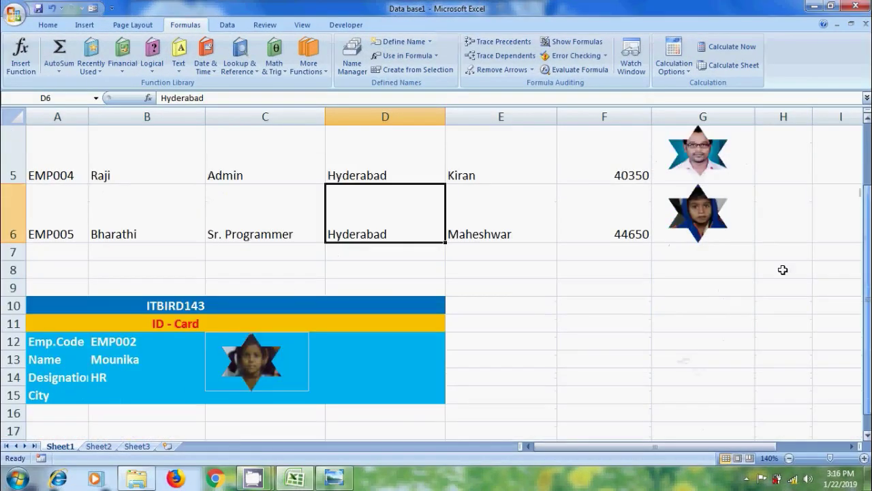
# Enter =VLOOKUP(B12,A2:F6,4,0) in B15 so City shows Mumbai for EMP002.
pyautogui.click(144, 400)
pyautogui.write('=v')
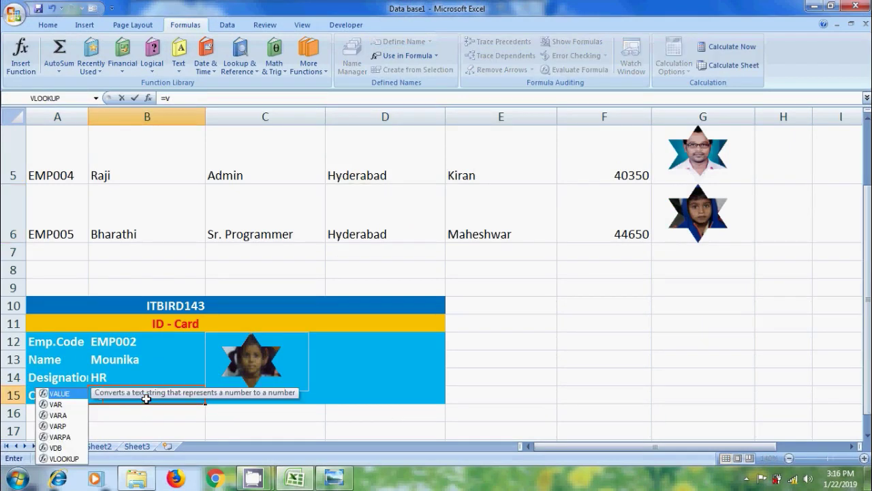
pyautogui.write('loo')
pyautogui.press('Tab')
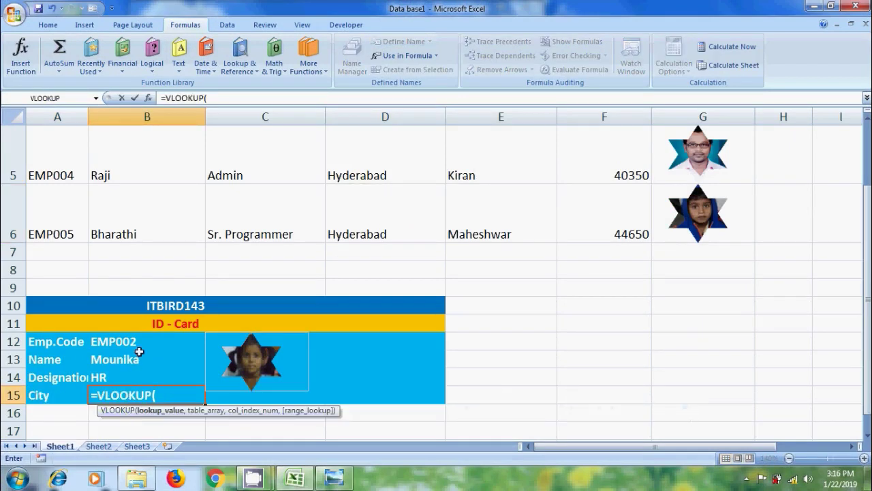
pyautogui.click(132, 342)
pyautogui.write(',')
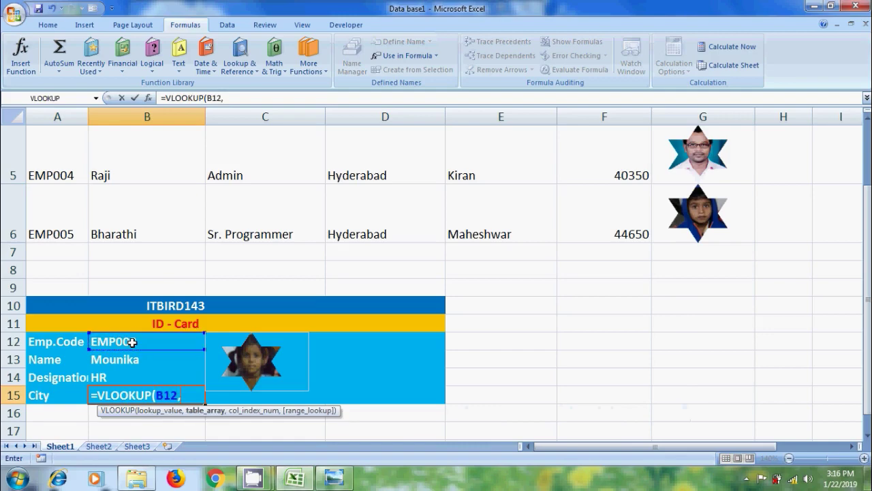
pyautogui.scroll(1, 132, 342)
pyautogui.scroll(1, 211, 200)
pyautogui.moveTo(70, 175)
pyautogui.mouseDown()
pyautogui.moveTo(364, 293)
pyautogui.moveTo(581, 419)
pyautogui.mouseUp()
pyautogui.write(',')
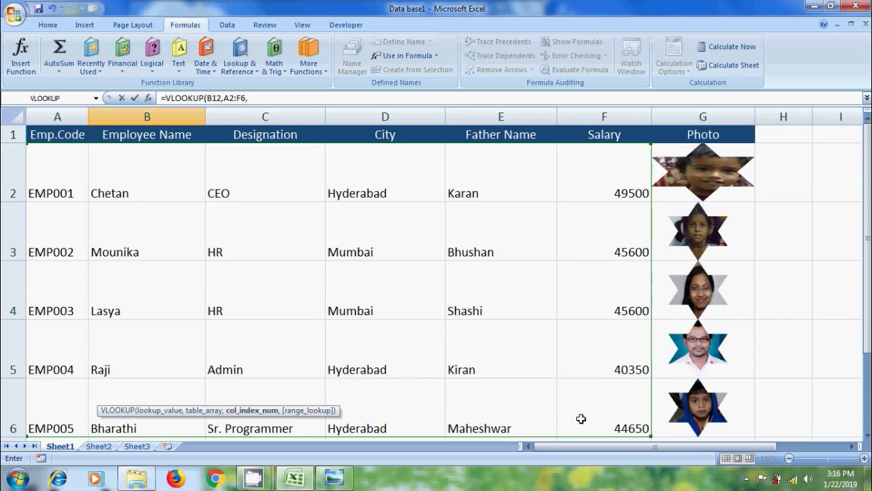
pyautogui.write('4')
pyautogui.write(',')
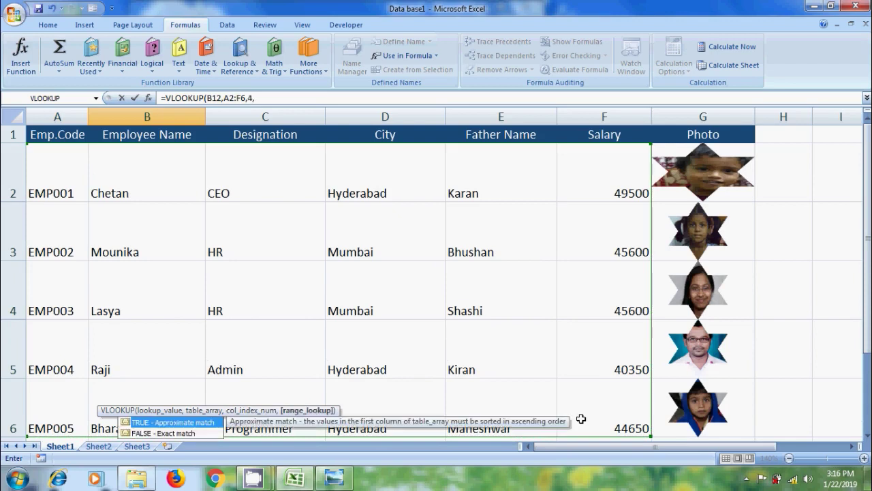
pyautogui.write('0')
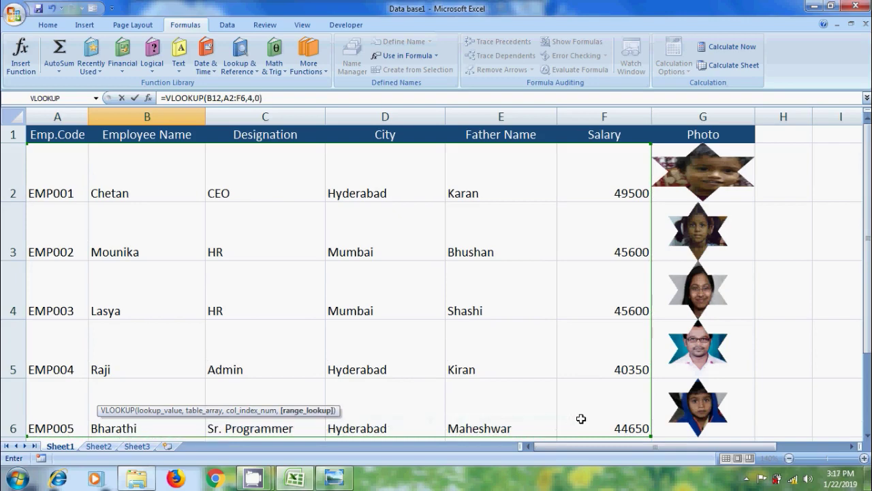
pyautogui.write(')')
pyautogui.press('Return')
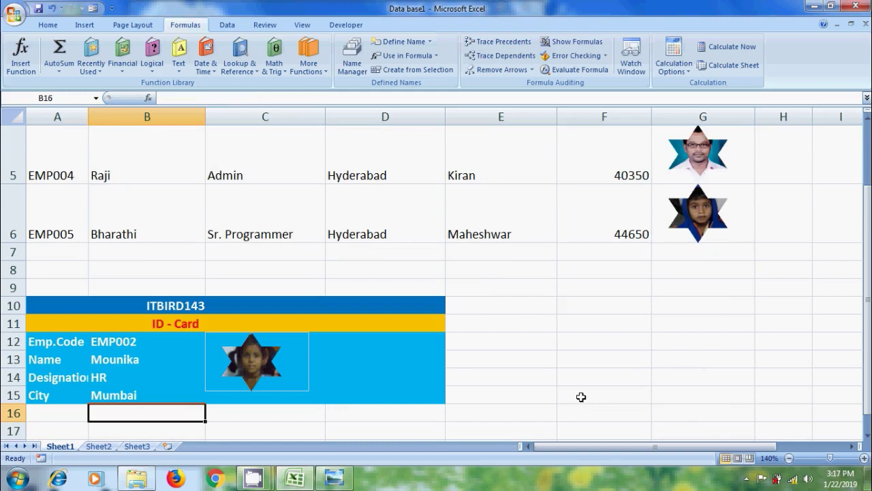
# Choose EMP001 from B12's drop-down and check the card updates.
pyautogui.click(158, 342)
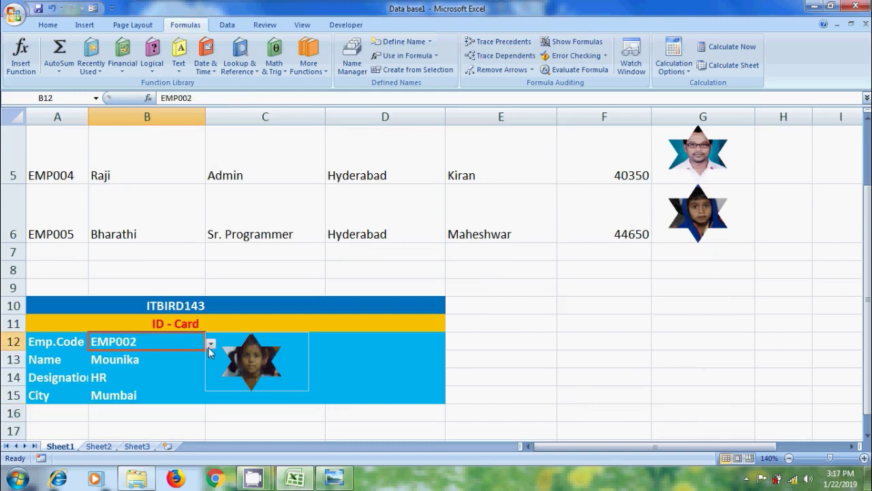
pyautogui.click(212, 344)
pyautogui.click(122, 355)
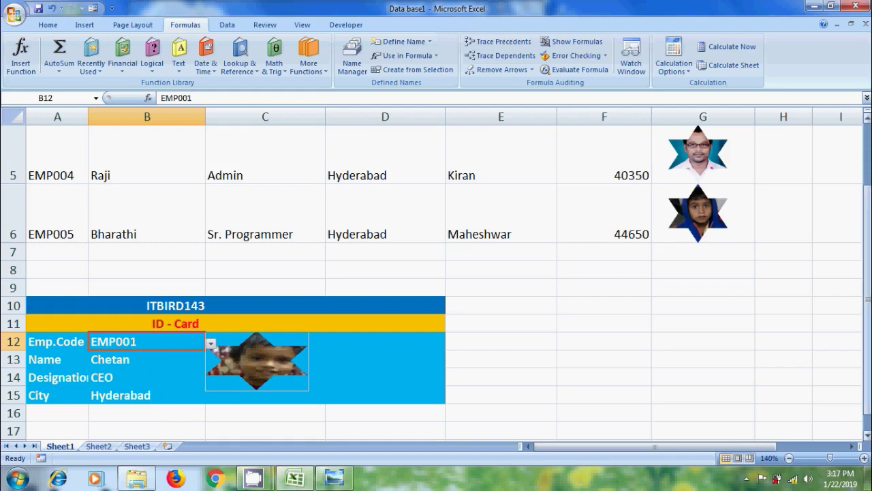
pyautogui.moveTo(868, 272); pyautogui.dragTo(868, 249)
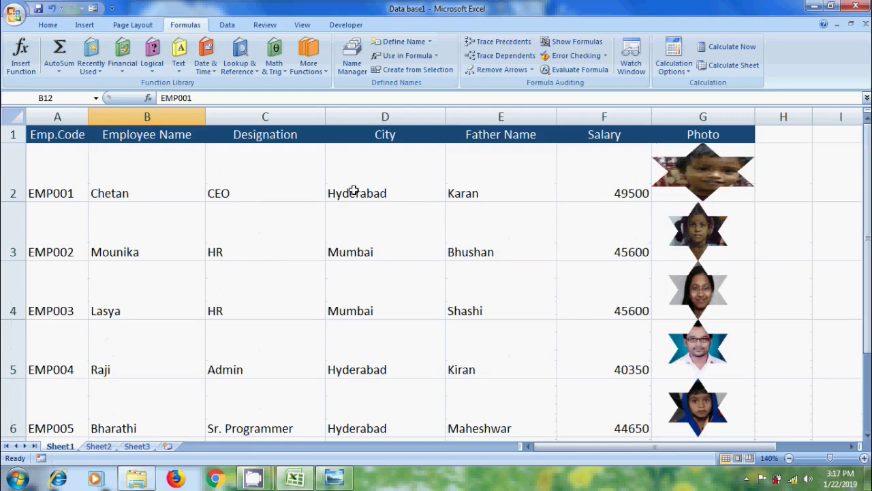
pyautogui.moveTo(869, 129); pyautogui.dragTo(869, 179)
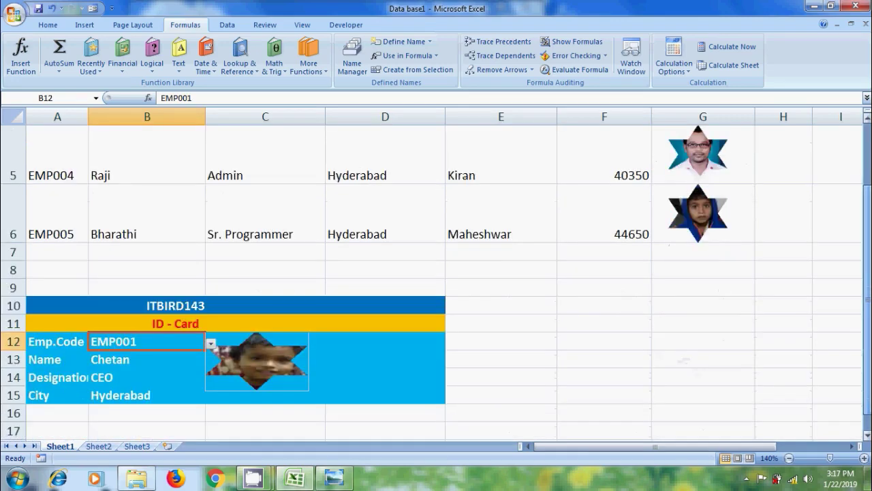
# Switch to EMP003, verify Lasya's HR and Mumbai row, and view then minimize the employeeDB photo.
pyautogui.click(211, 342)
pyautogui.click(139, 380)
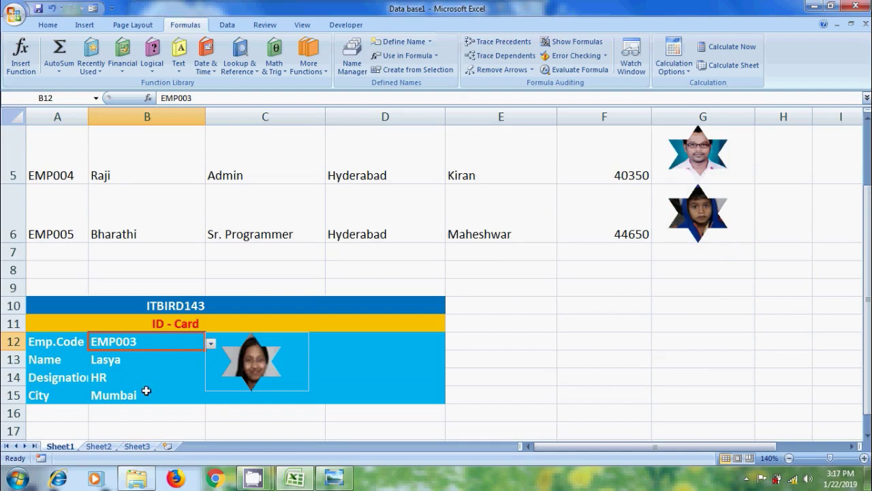
pyautogui.moveTo(869, 369); pyautogui.dragTo(868, 360)
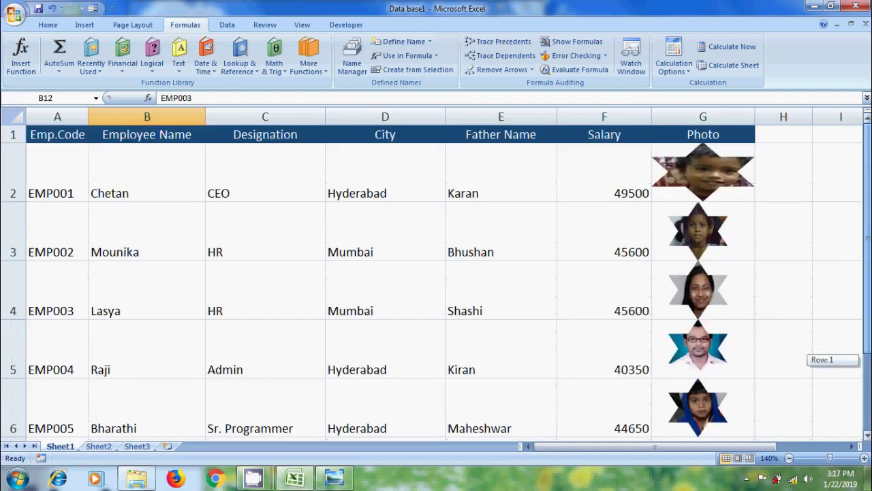
pyautogui.click(115, 305)
pyautogui.click(235, 308)
pyautogui.click(388, 320)
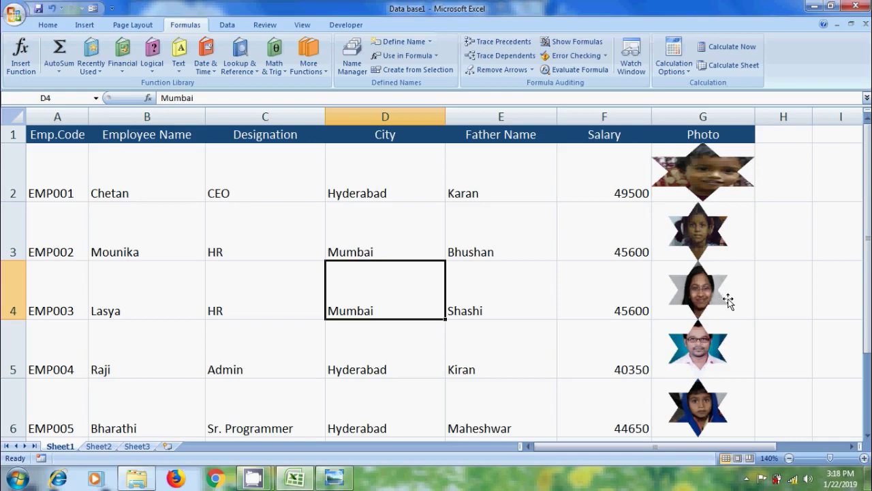
pyautogui.click(327, 480)
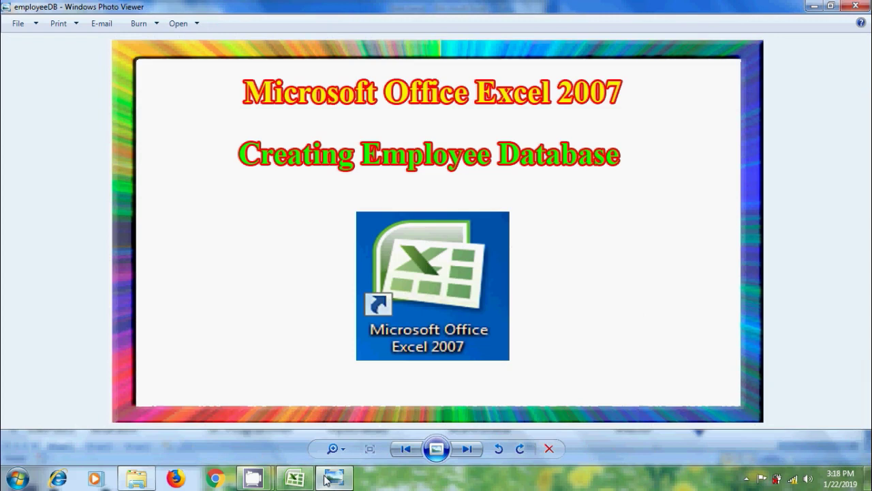
pyautogui.click(812, 7)
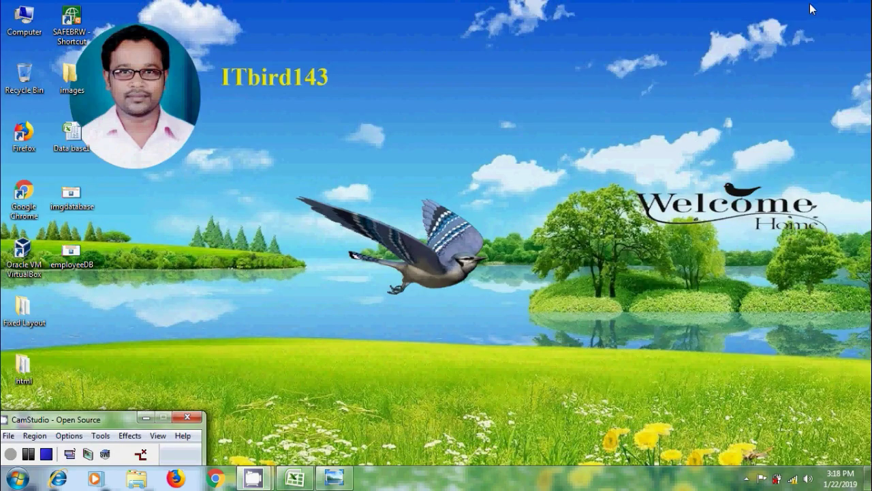